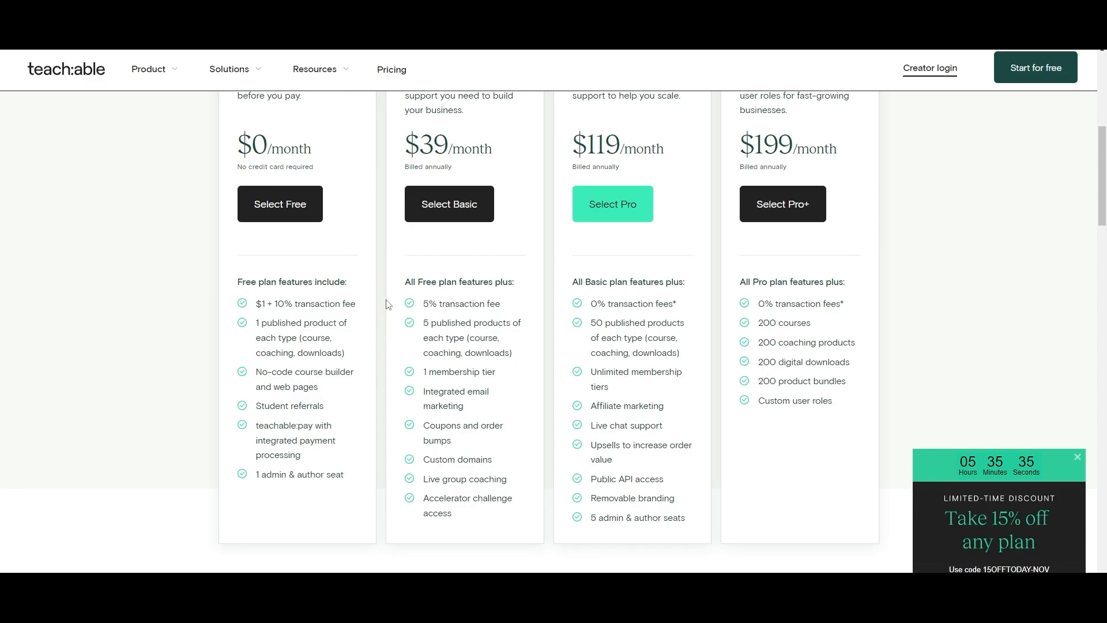
Select the Free plan from the pricing plans to start a school
scroll(387, 304, up, 1)
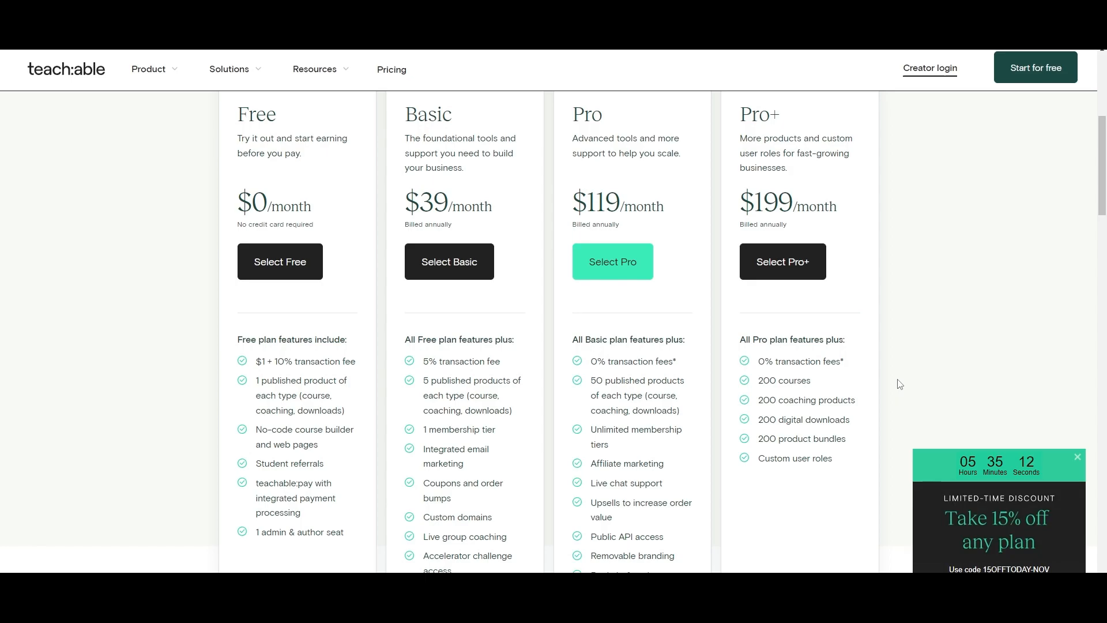
click(280, 271)
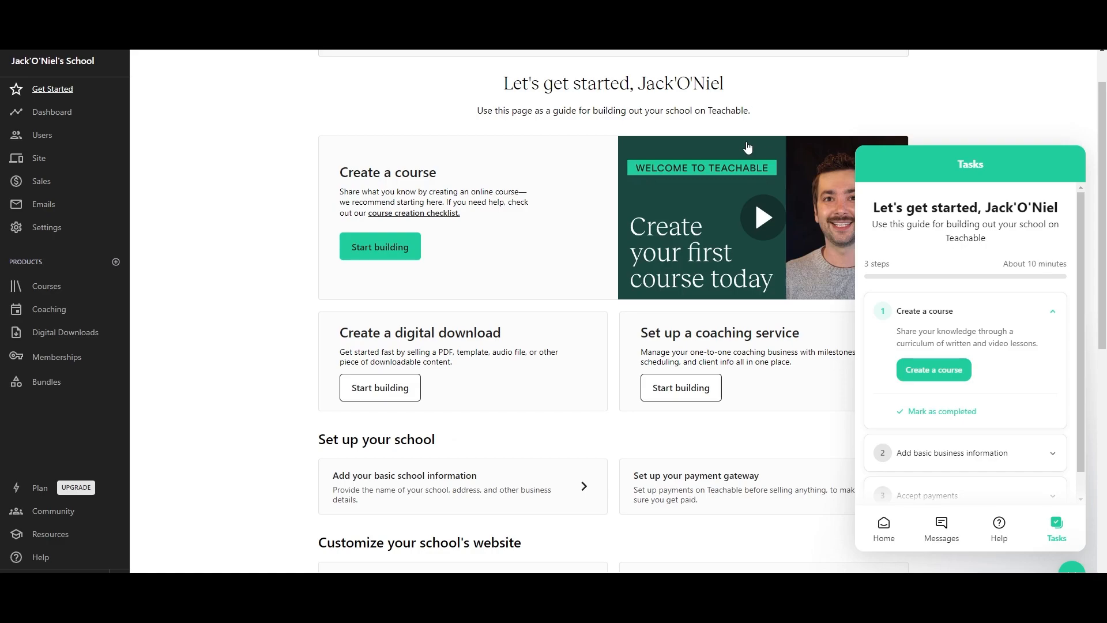
Close the tasks guide and look over the school setup and website customization options on the Get Started page
click(1074, 566)
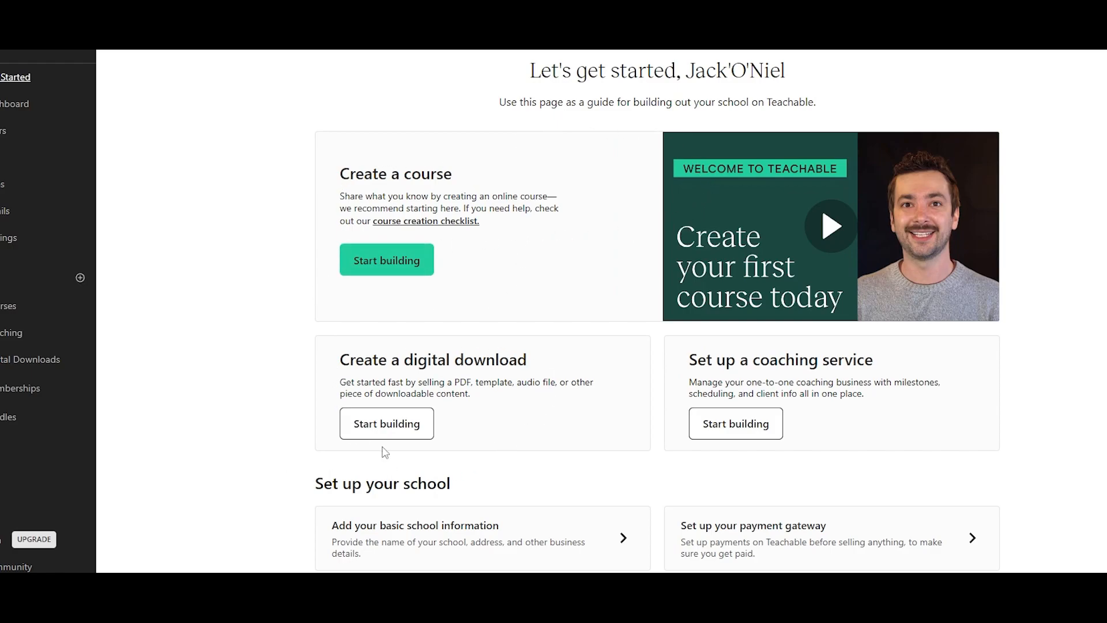
scroll(911, 406, down, 4)
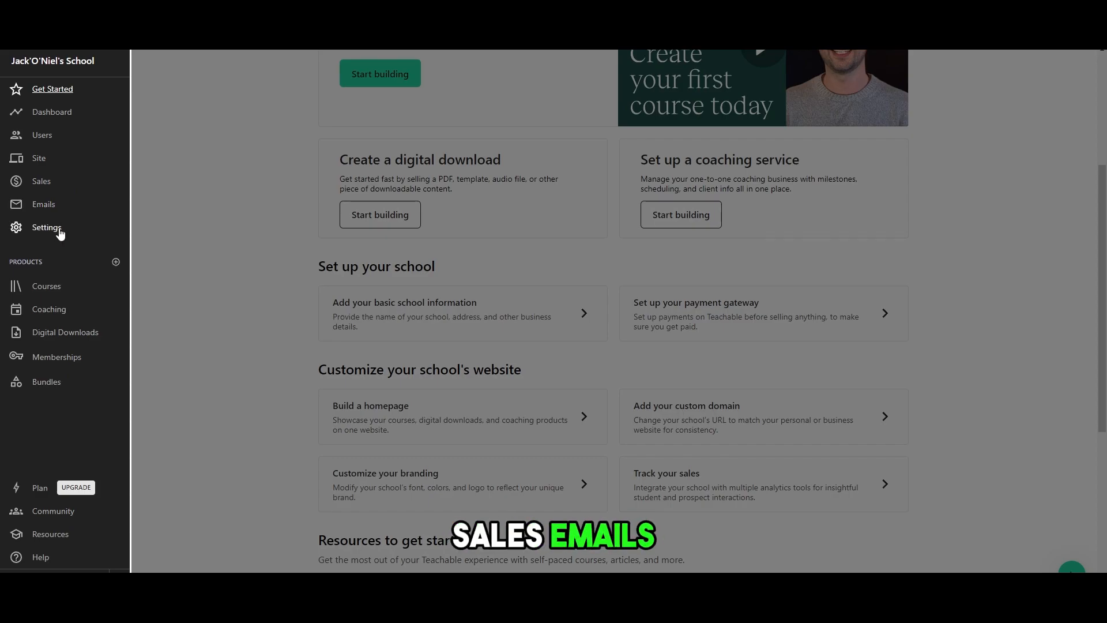
scroll(439, 394, up, 4)
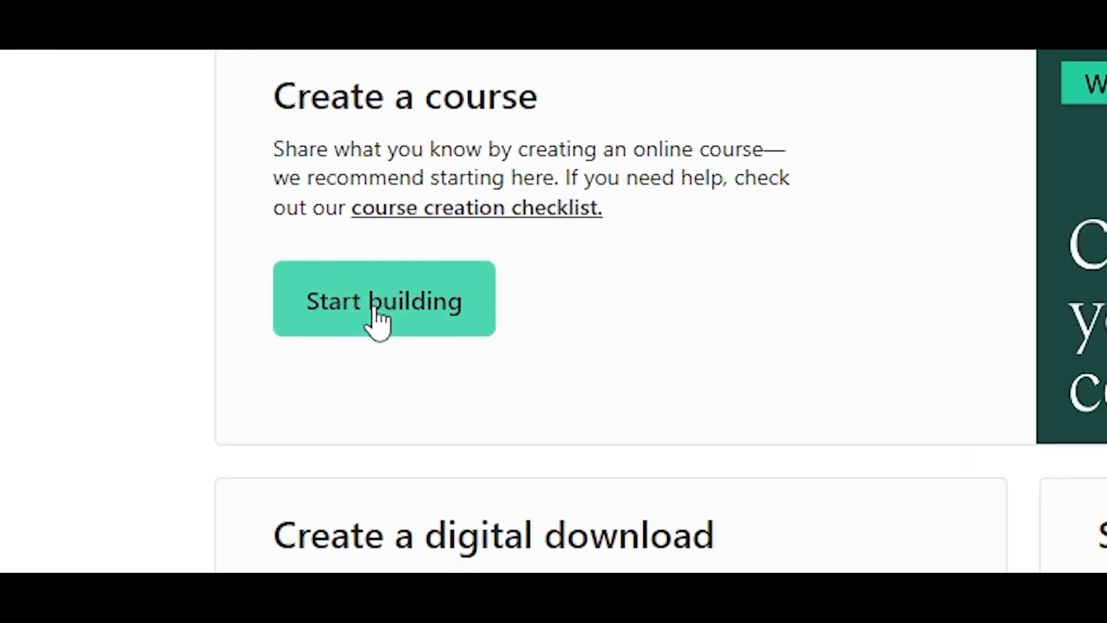
Start building a new course and title it "Basics To Video Editing"
click(381, 306)
click(500, 324)
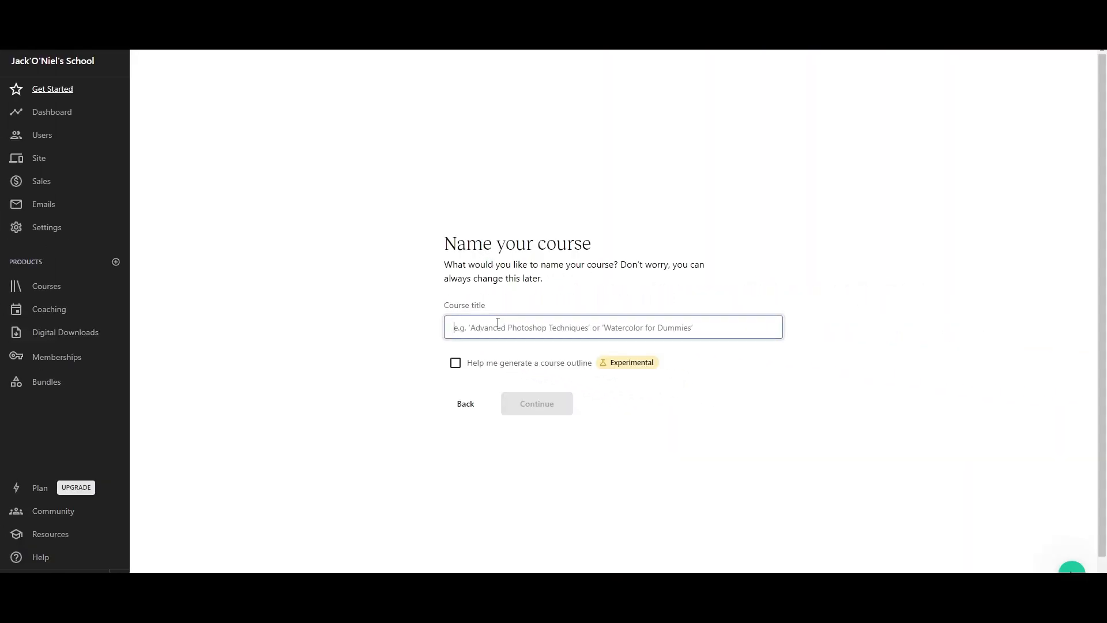
text(Basics To Video Editing)
click(540, 409)
Build the course outline from scratch and save its first section as "Introduction"
drag(526, 166, 678, 169)
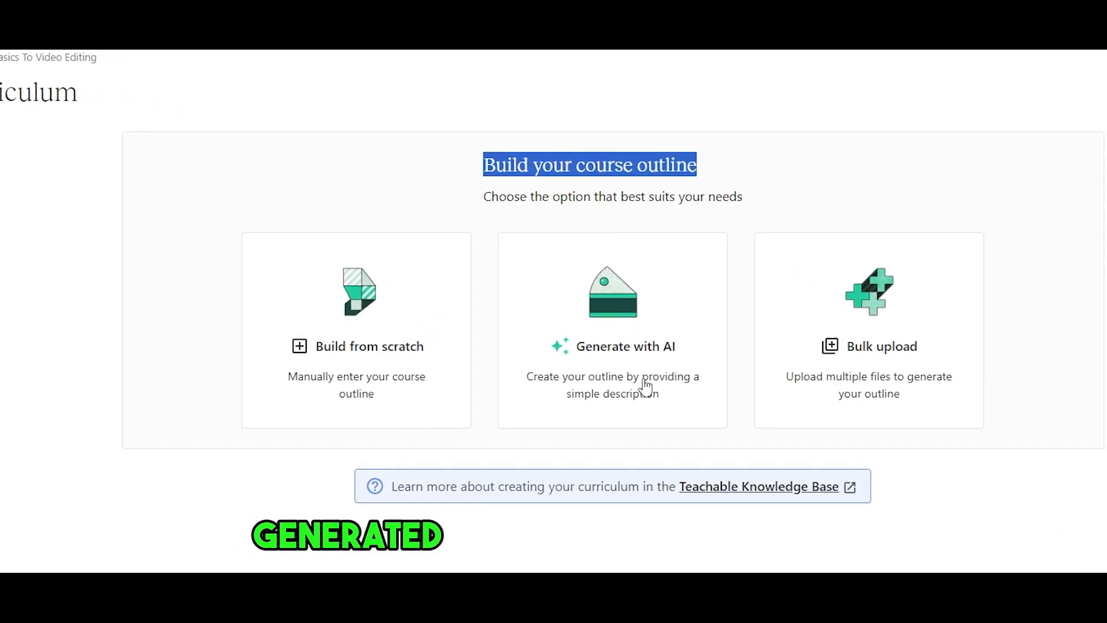
click(913, 492)
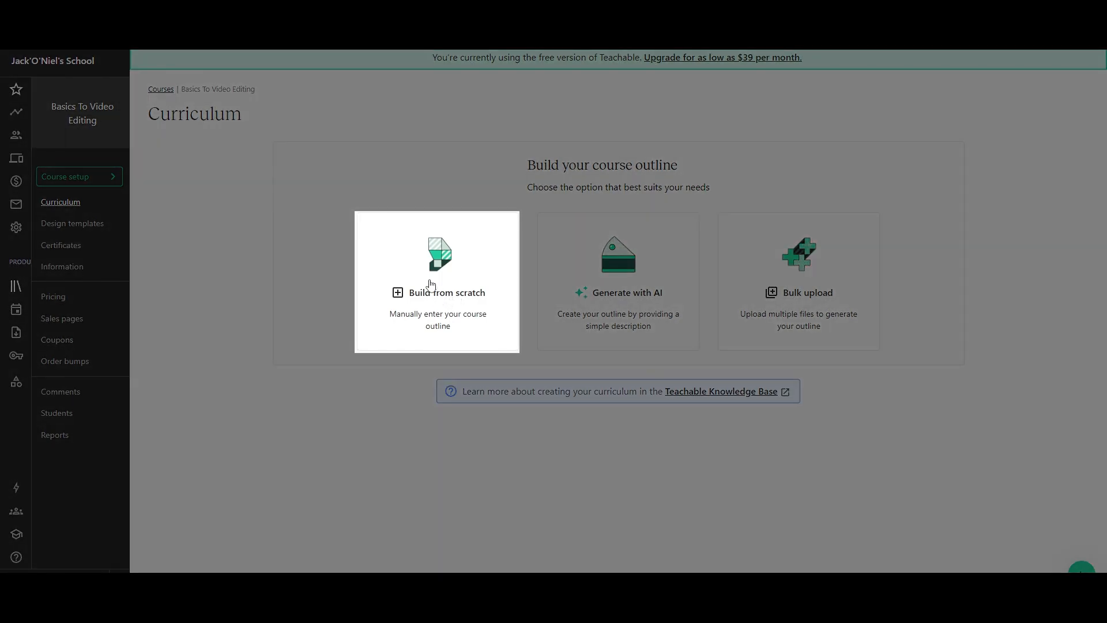
click(432, 286)
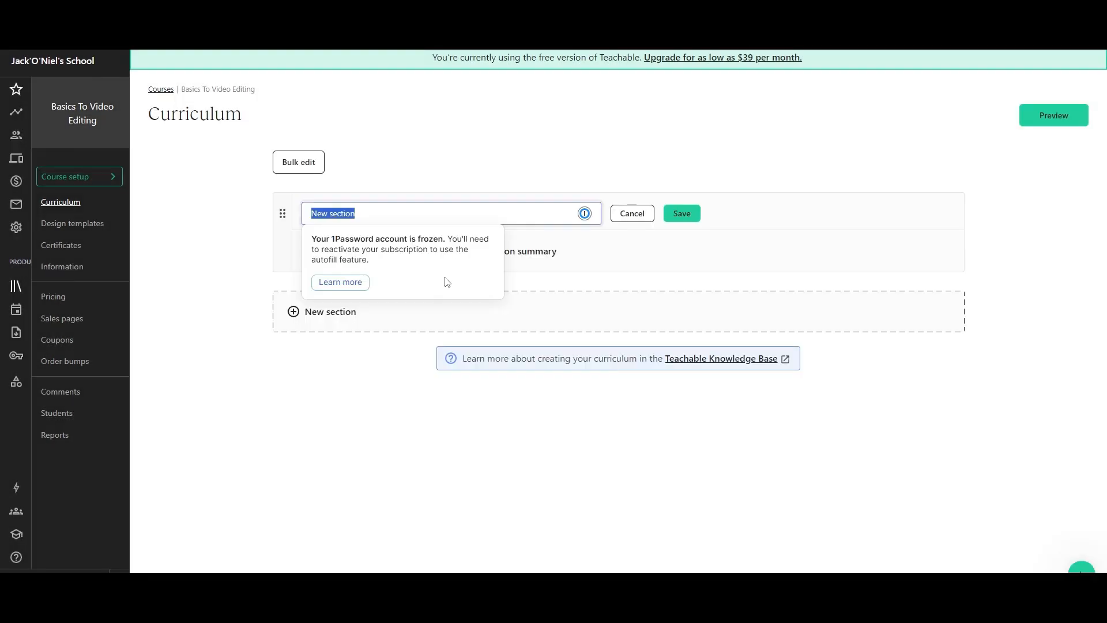
click(421, 193)
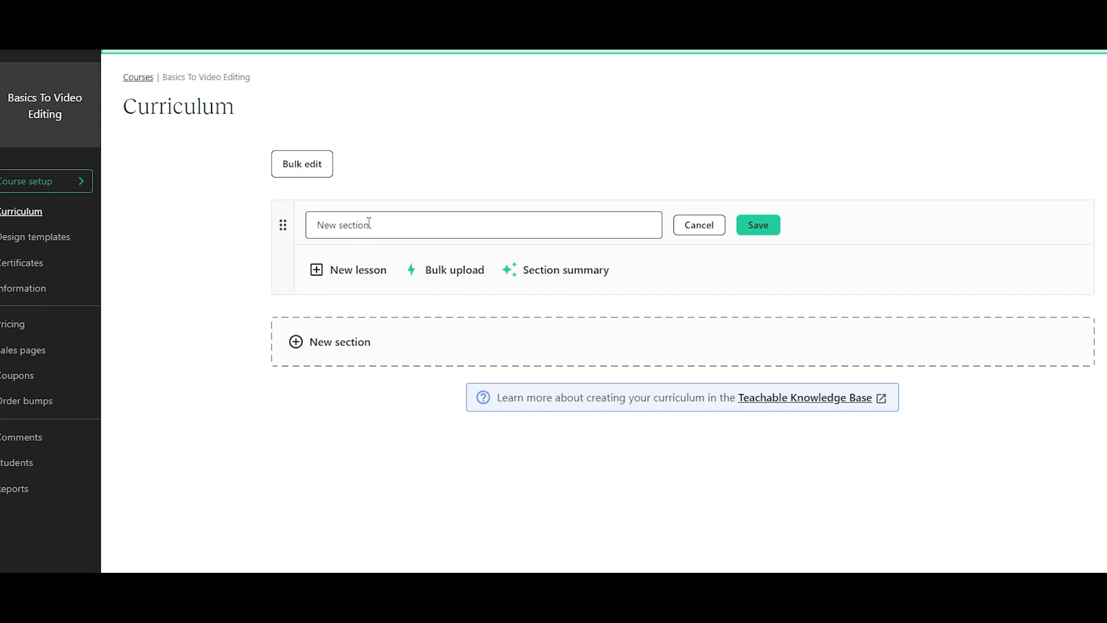
click(369, 222)
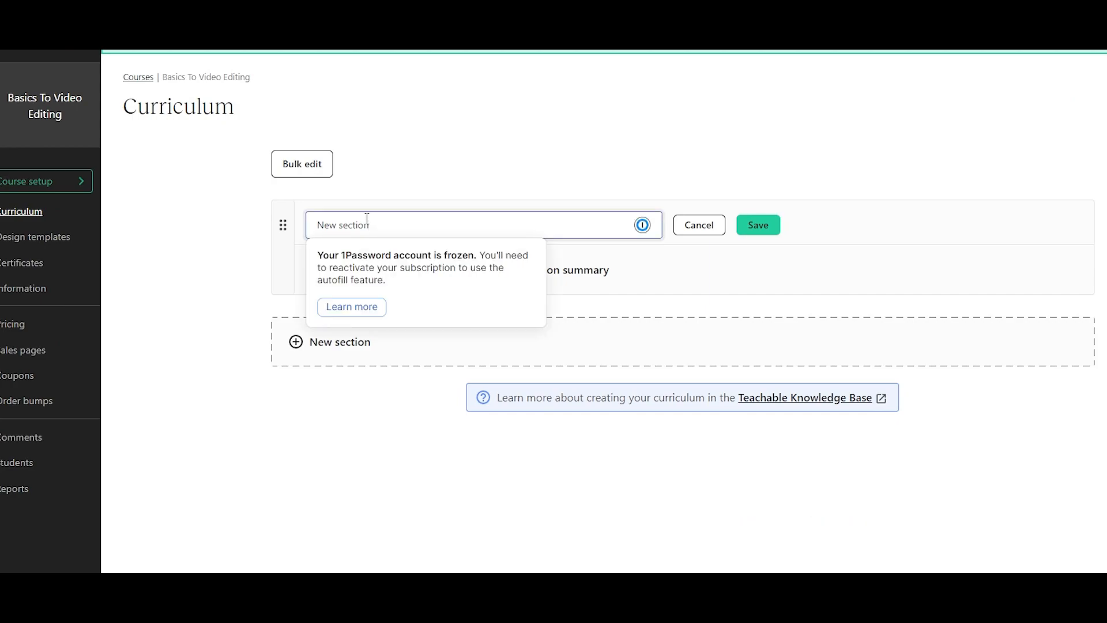
text(Introduction)
click(755, 227)
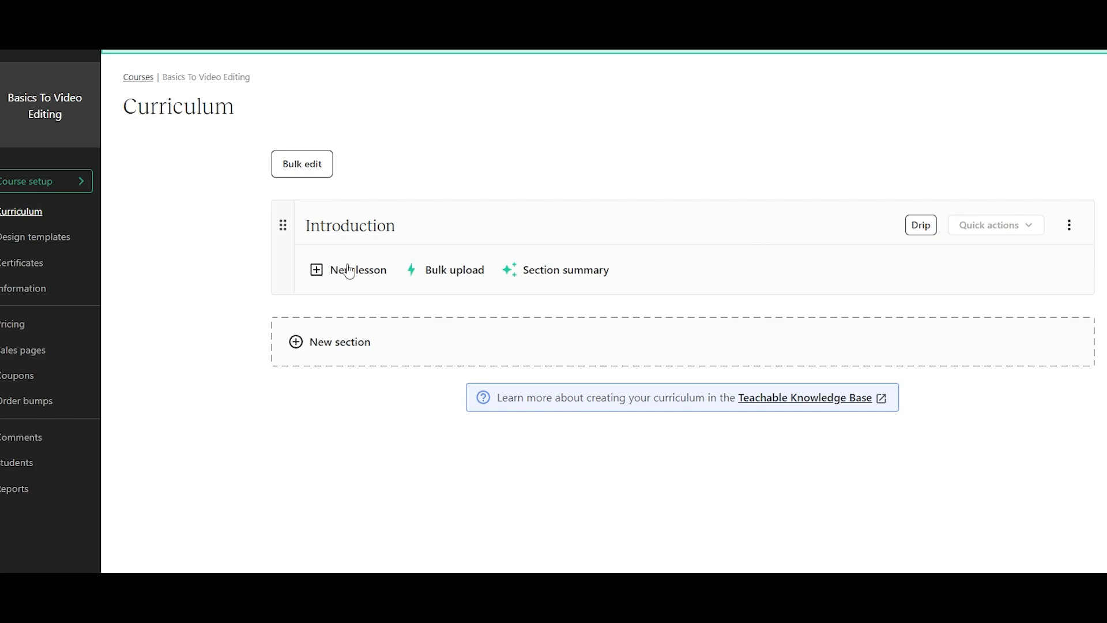
Add a lesson named "Introduction" to the Introduction section
click(330, 272)
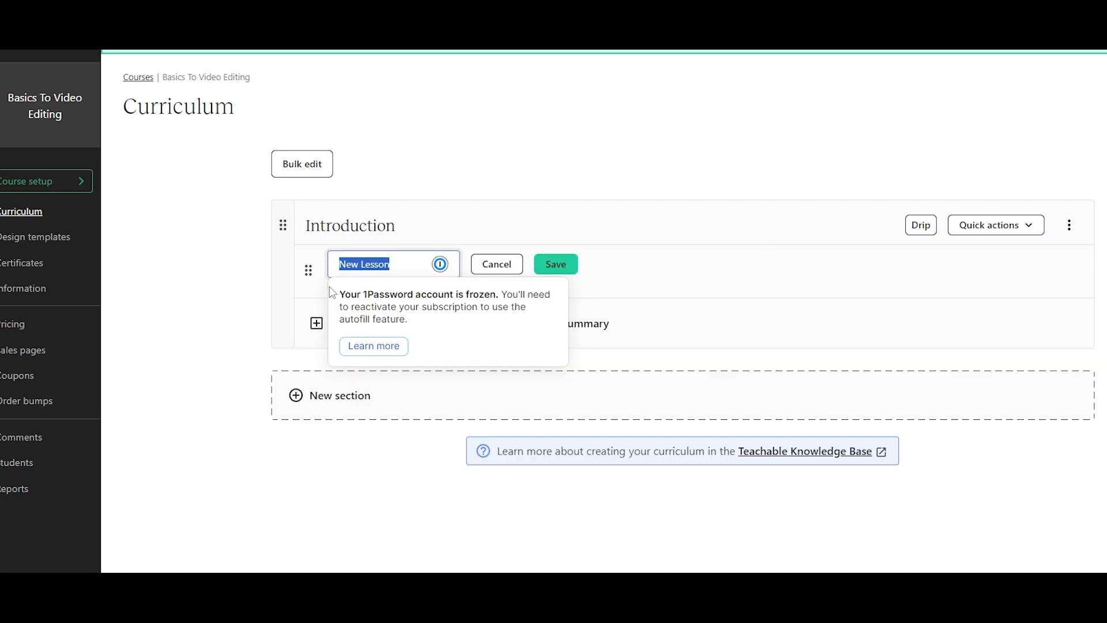
text(Introduction)
key(Return)
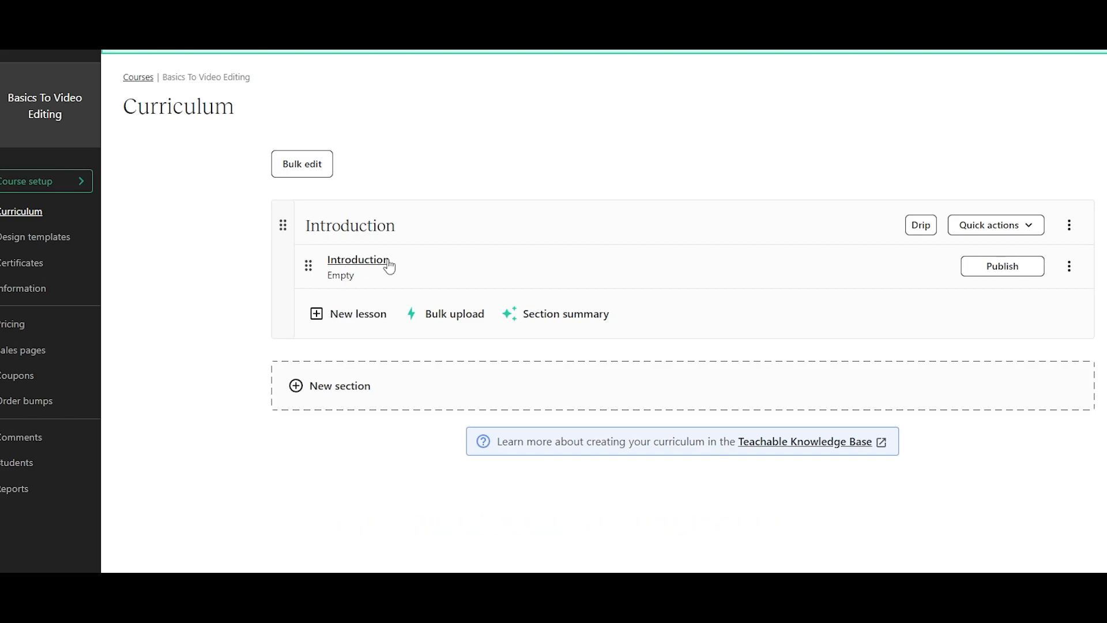
Open the Introduction lesson and start adding video content to it
click(355, 260)
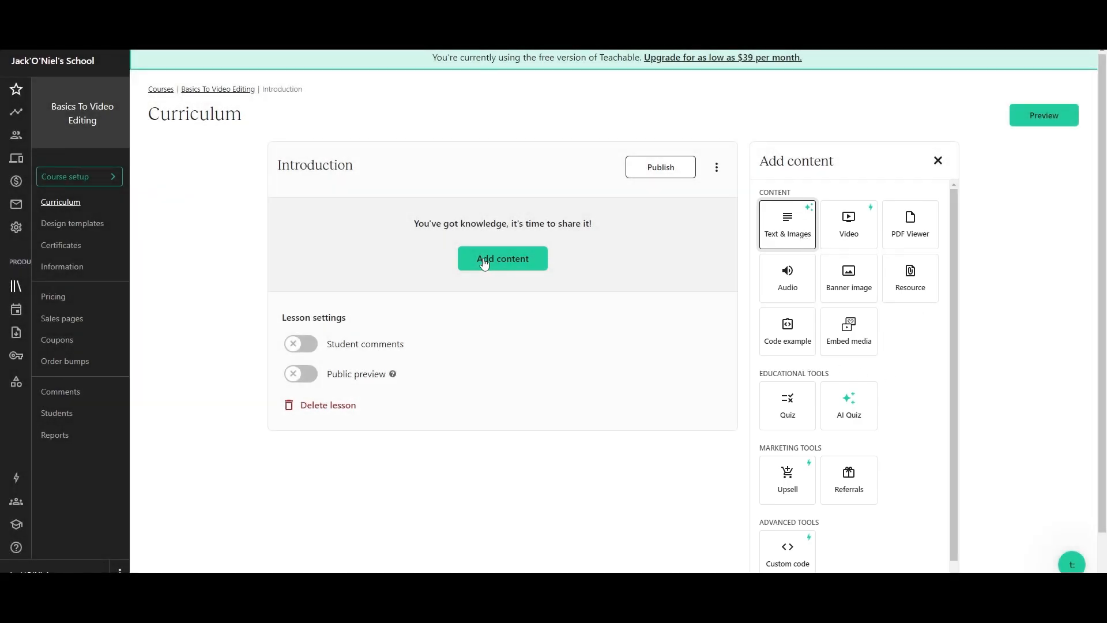
click(483, 263)
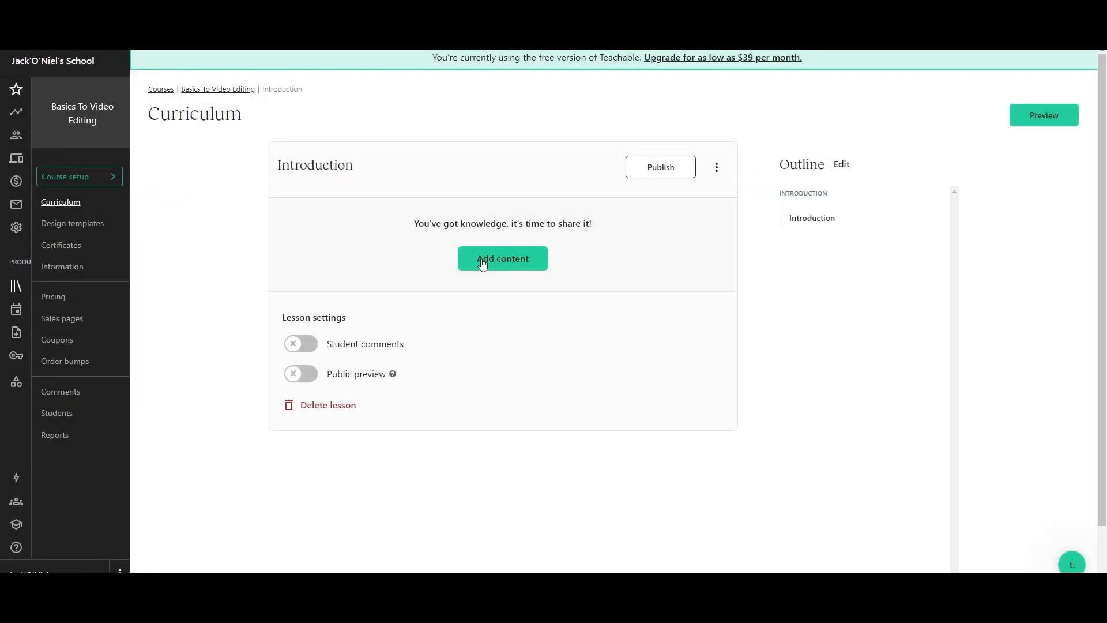
click(484, 263)
click(859, 230)
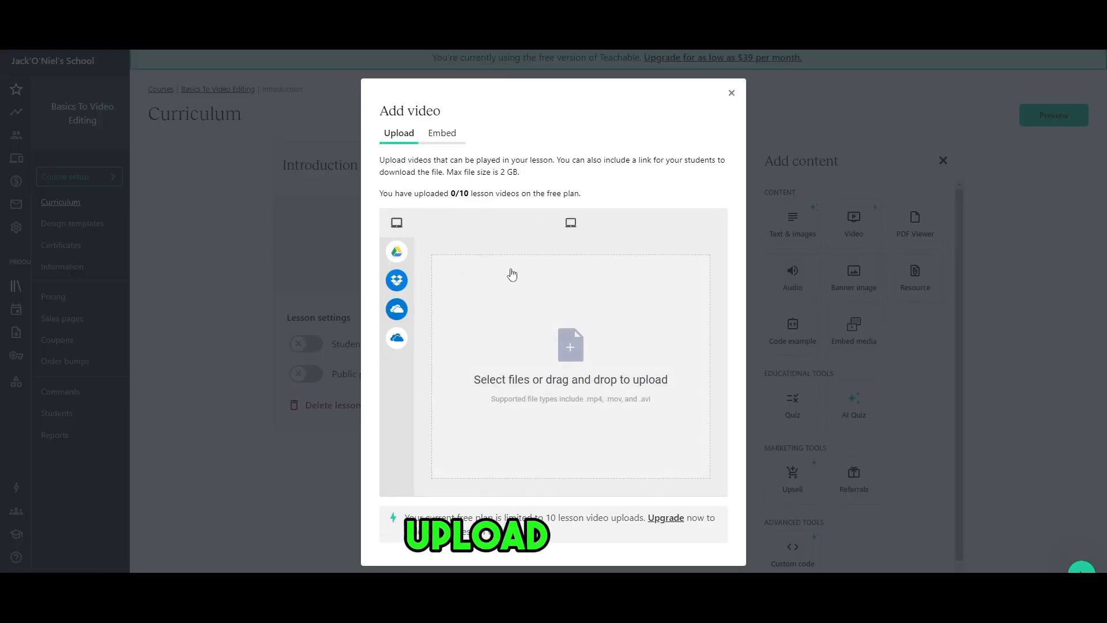
Examine the upload sources, the embed option and the free plan's lesson video limit in the Add video dialog
mouse_move(430, 240)
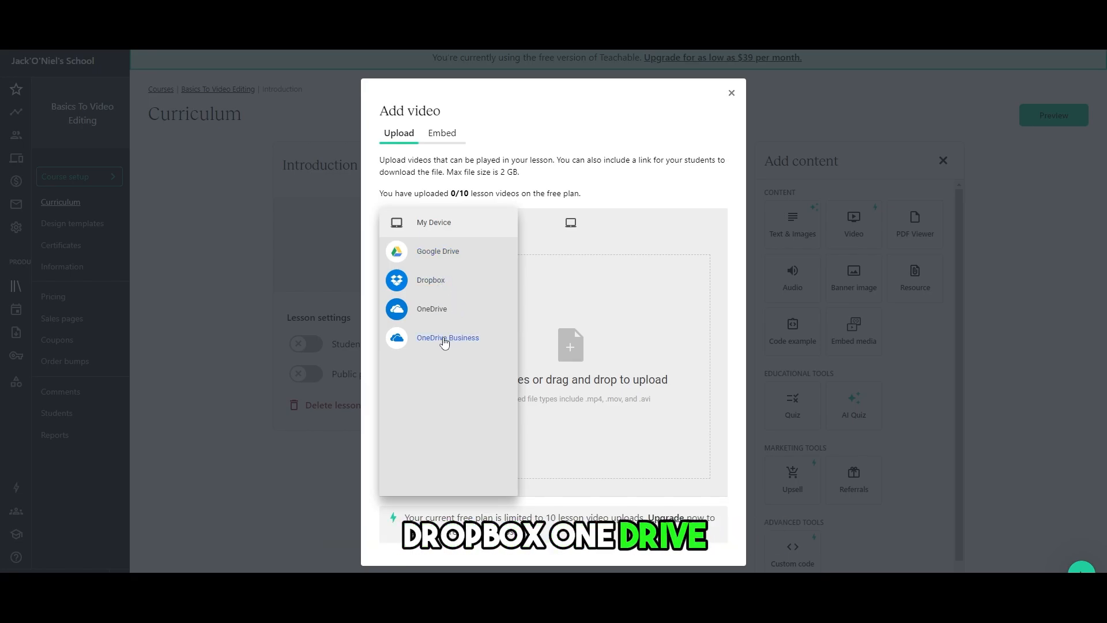
click(444, 134)
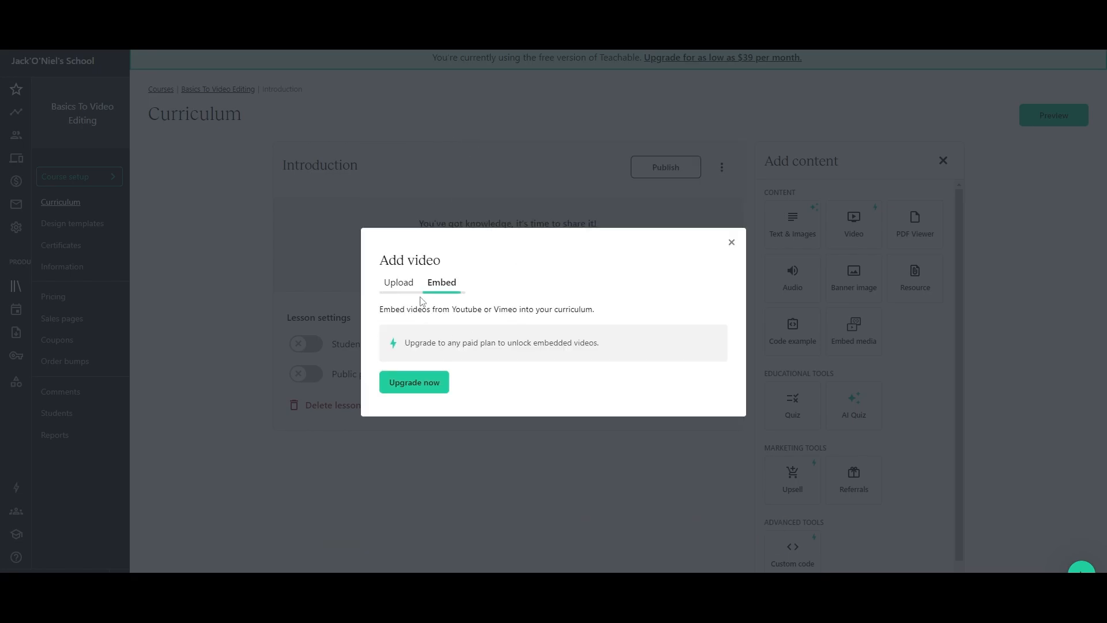
drag(403, 347, 456, 343)
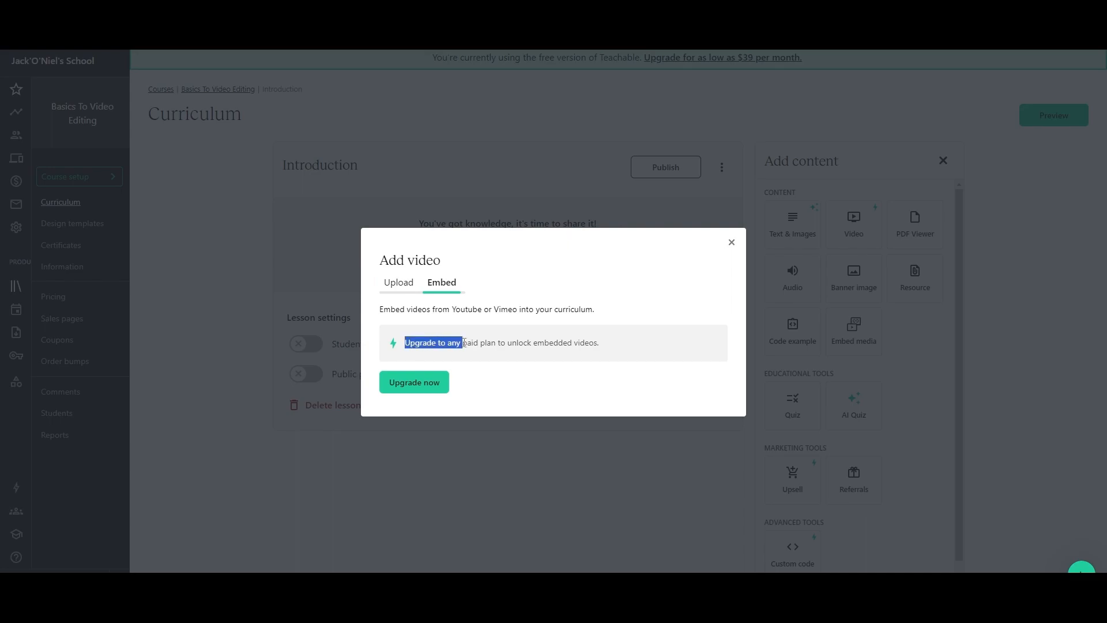
click(398, 282)
drag(380, 193, 473, 194)
click(475, 192)
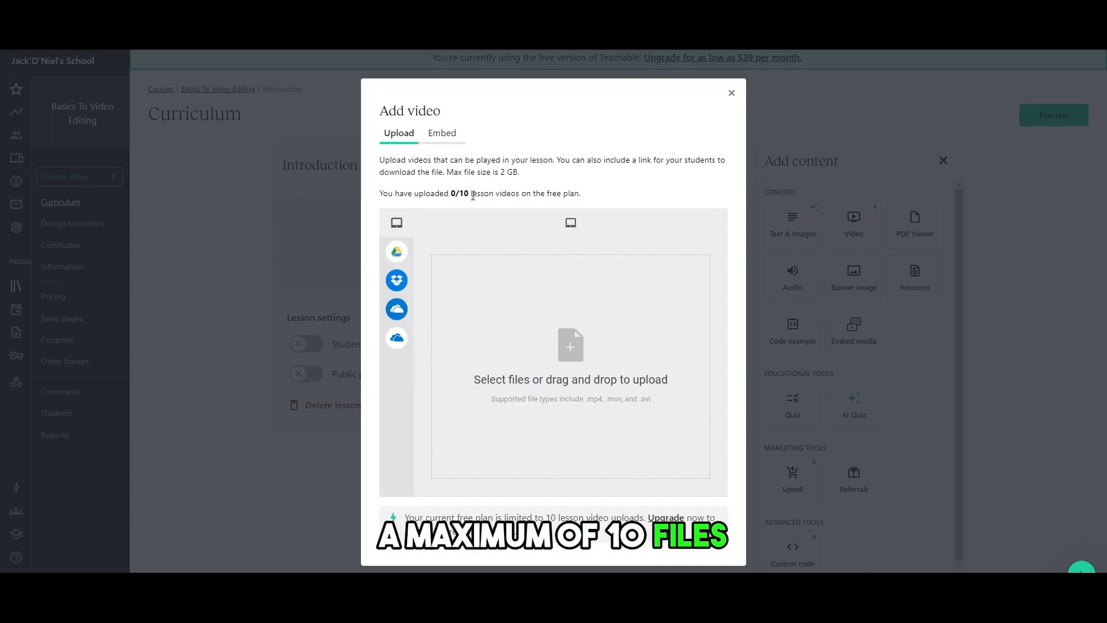
Check the maximum file size and upload the video file Hi.mp4 to the Introduction lesson
drag(502, 172, 520, 172)
click(529, 175)
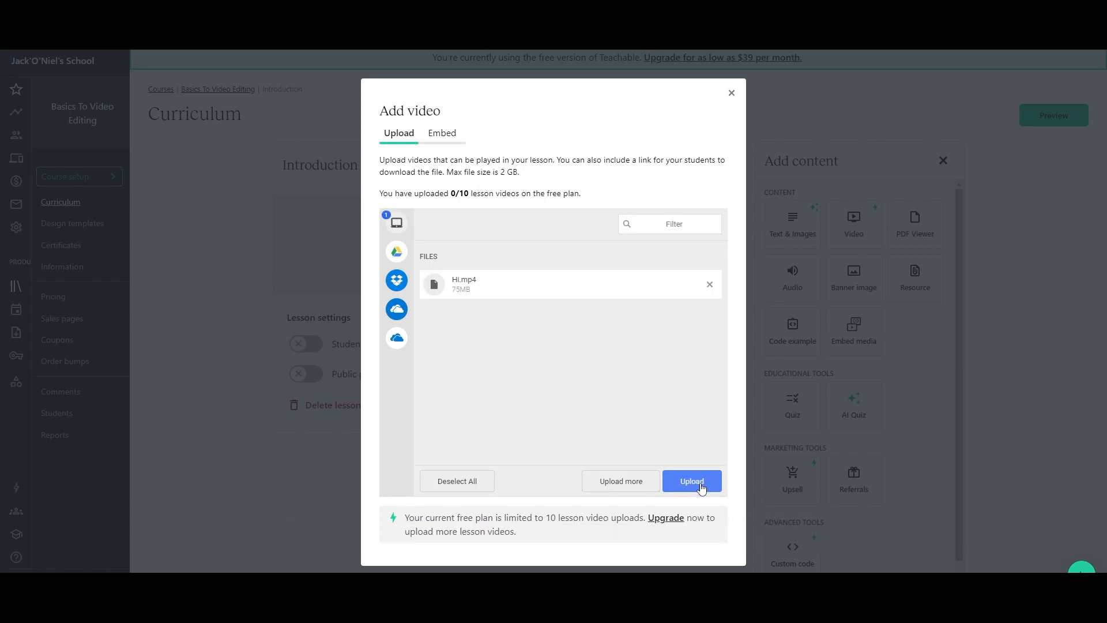
click(698, 481)
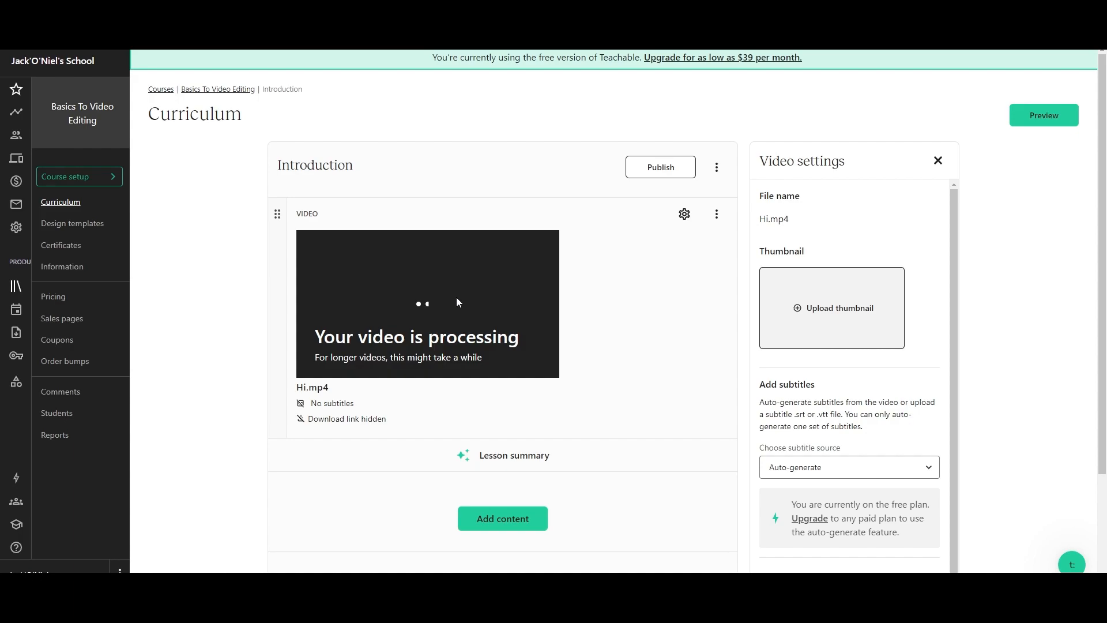
Examine the thumbnail option and the available subtitle sources in the settings of the Hi.mp4 video
scroll(830, 303, down, 1)
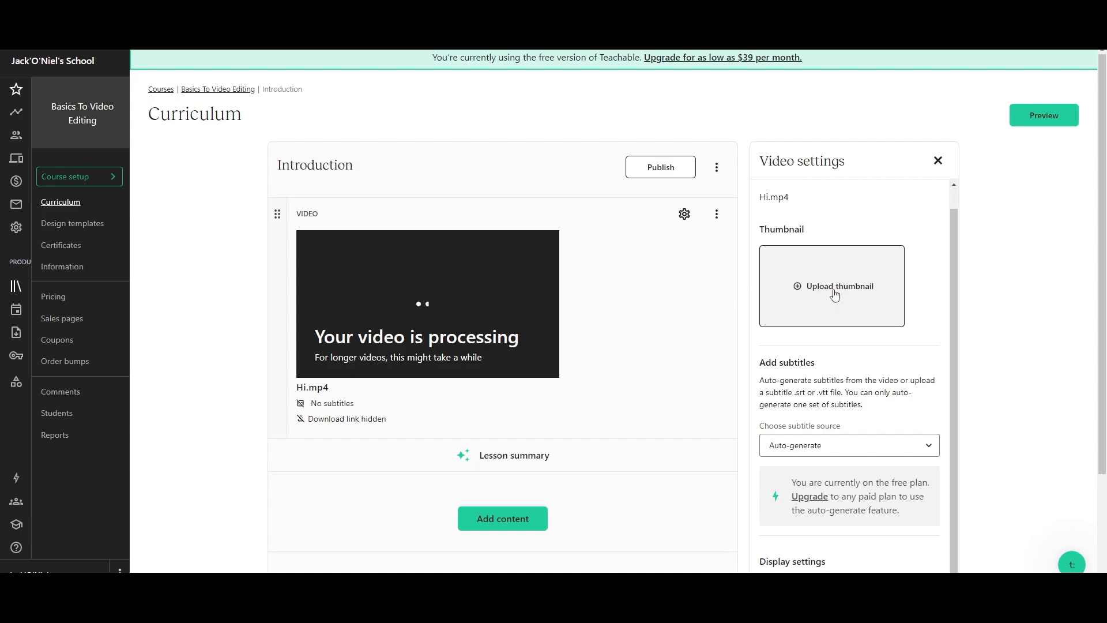
scroll(836, 296, down, 1)
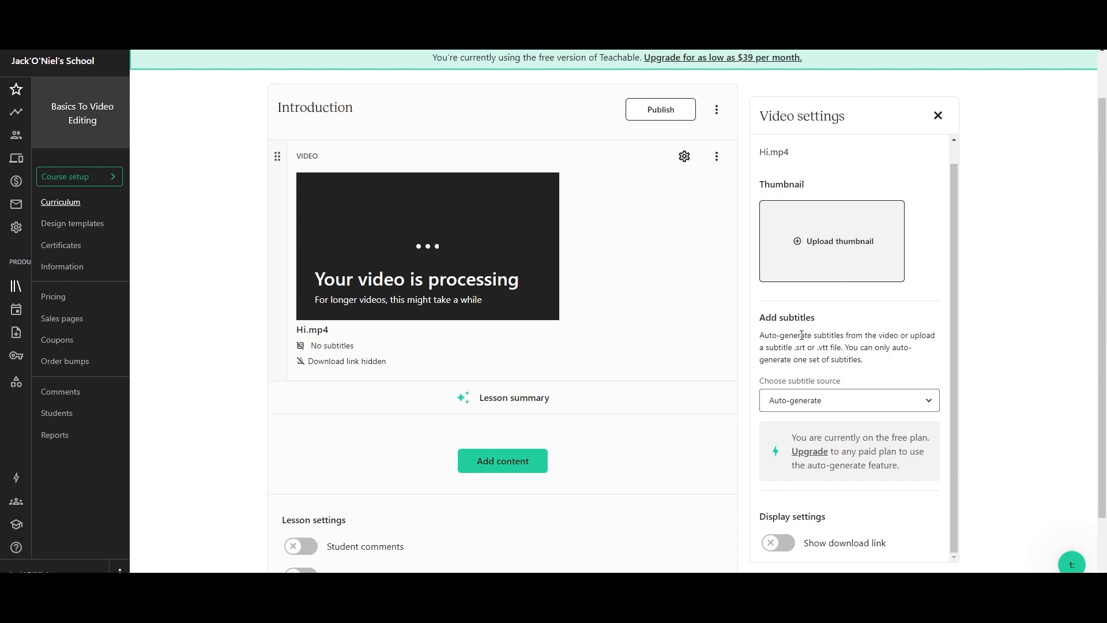
click(799, 403)
click(799, 407)
click(801, 407)
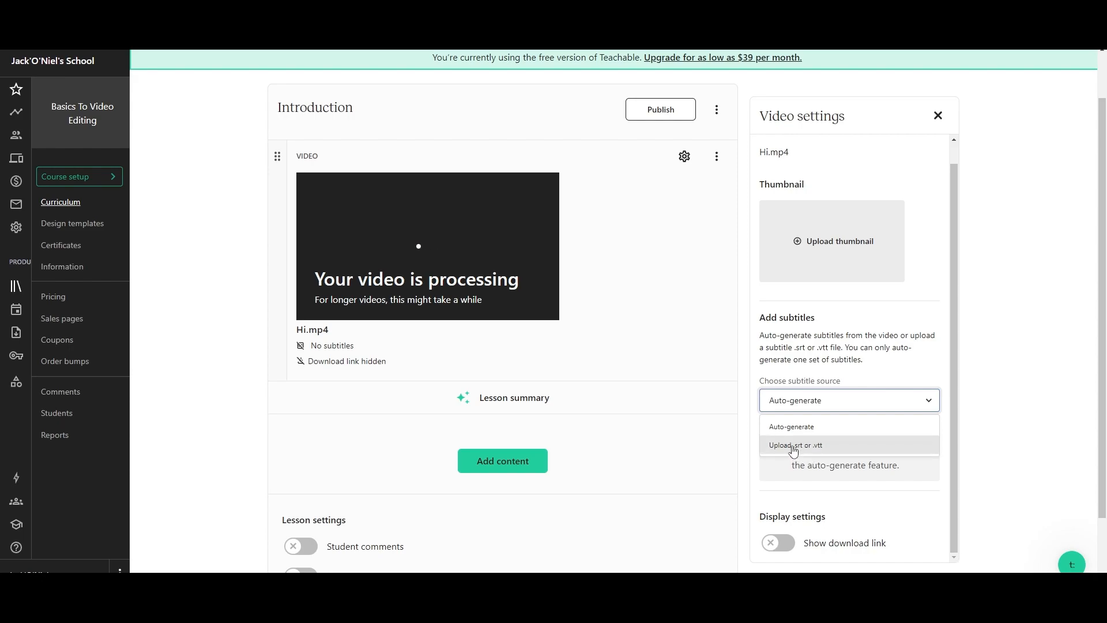
Try showing the download link for the Hi.mp4 video, and hide it again
scroll(800, 535, down, 2)
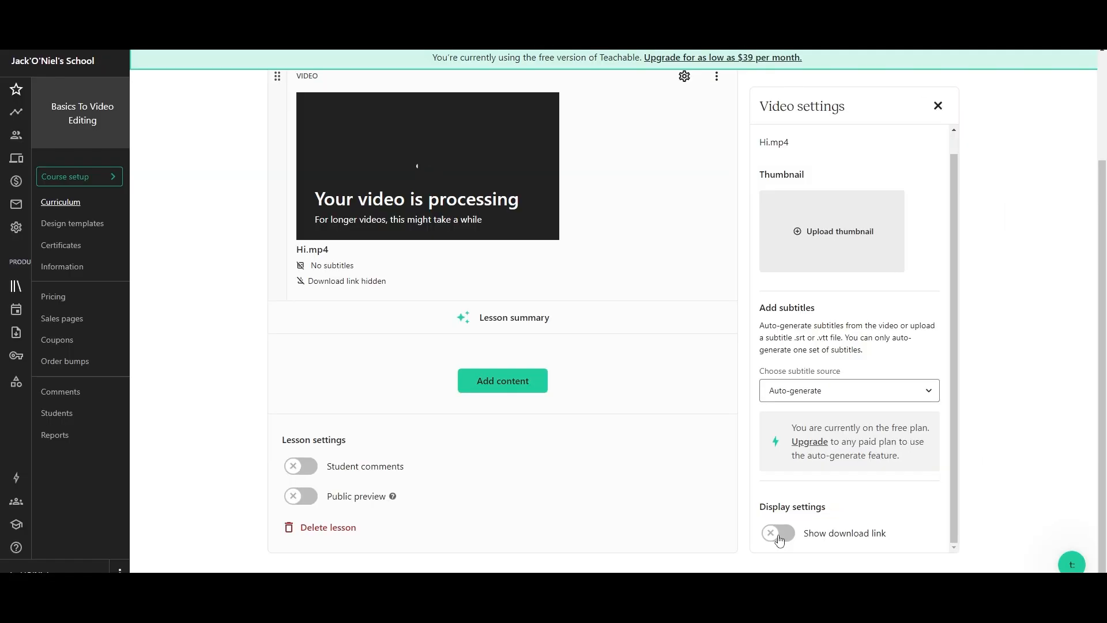
click(551, 531)
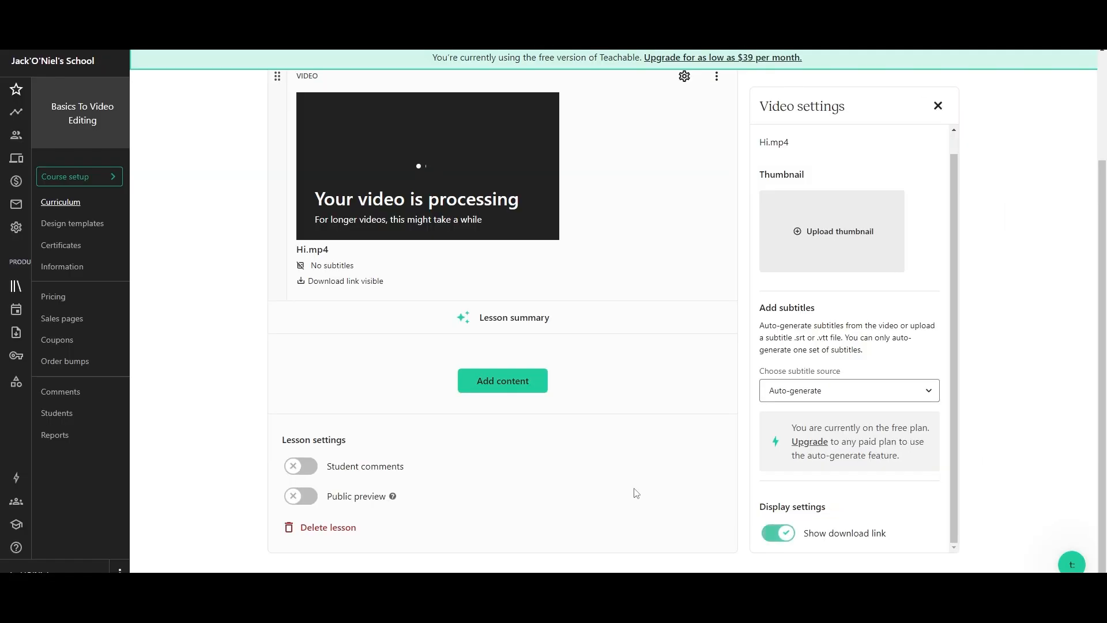
click(777, 534)
Publish the Introduction lesson and return to the curriculum of the Basics To Video Editing course
scroll(493, 451, up, 2)
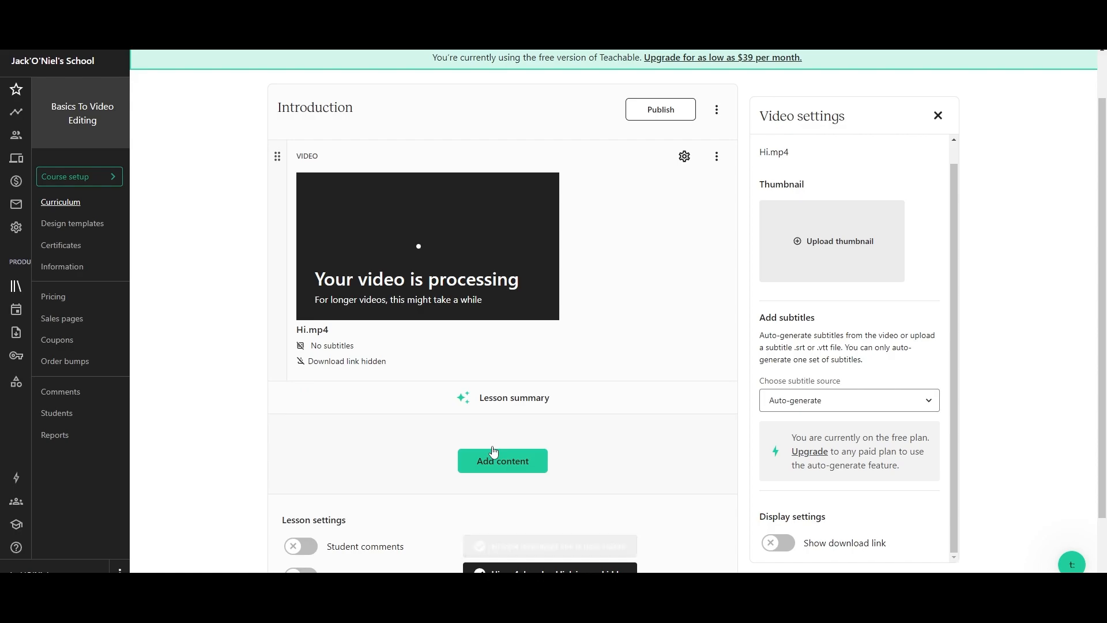
scroll(627, 268, up, 1)
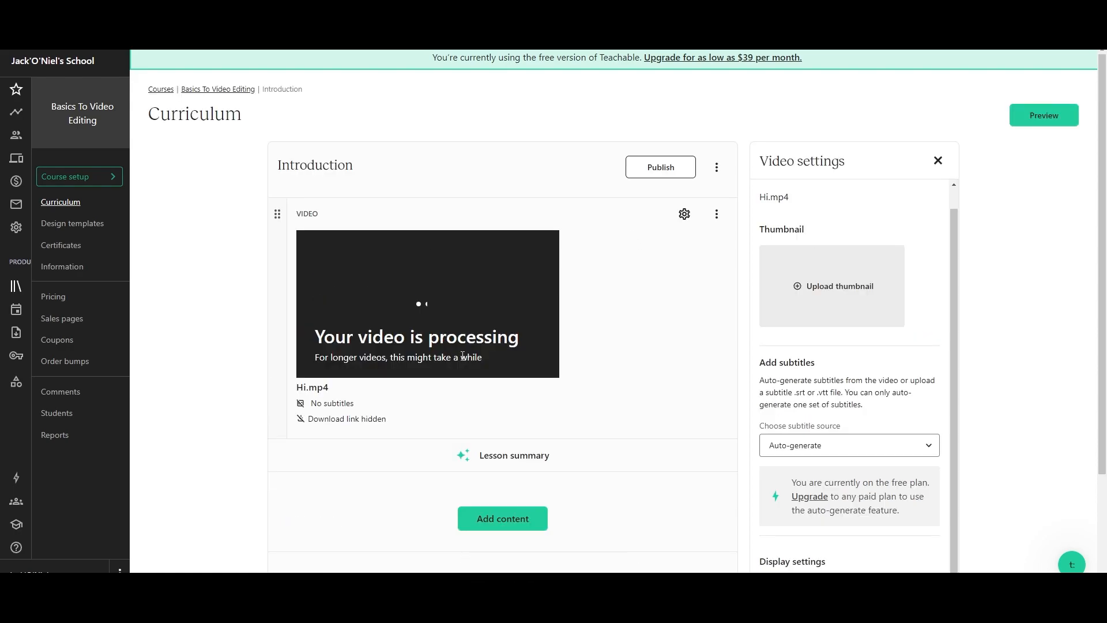
click(681, 179)
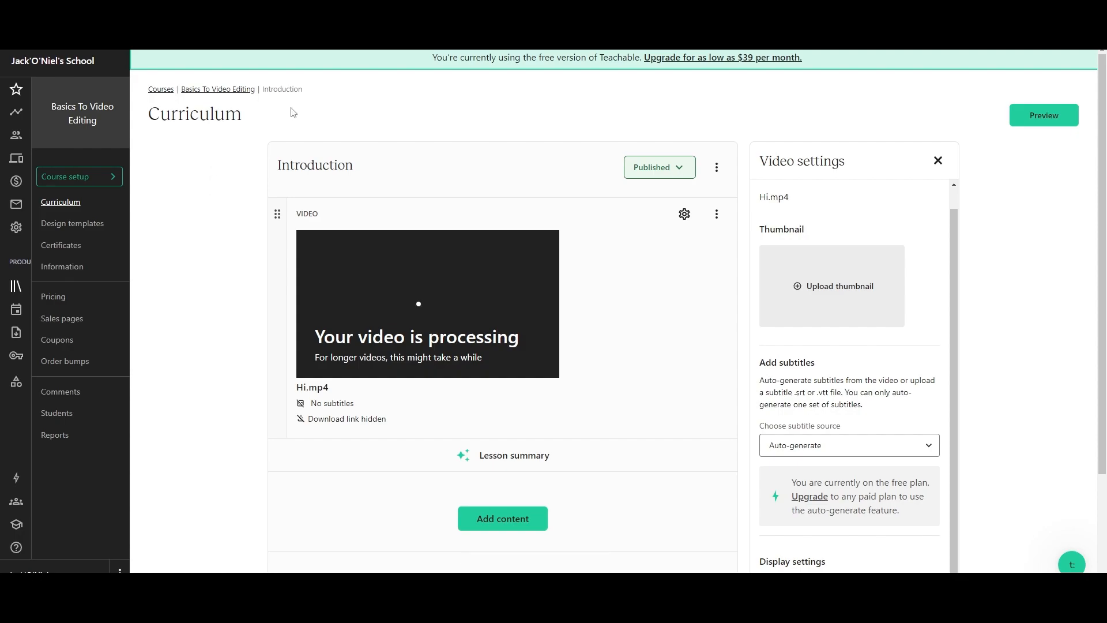
click(233, 90)
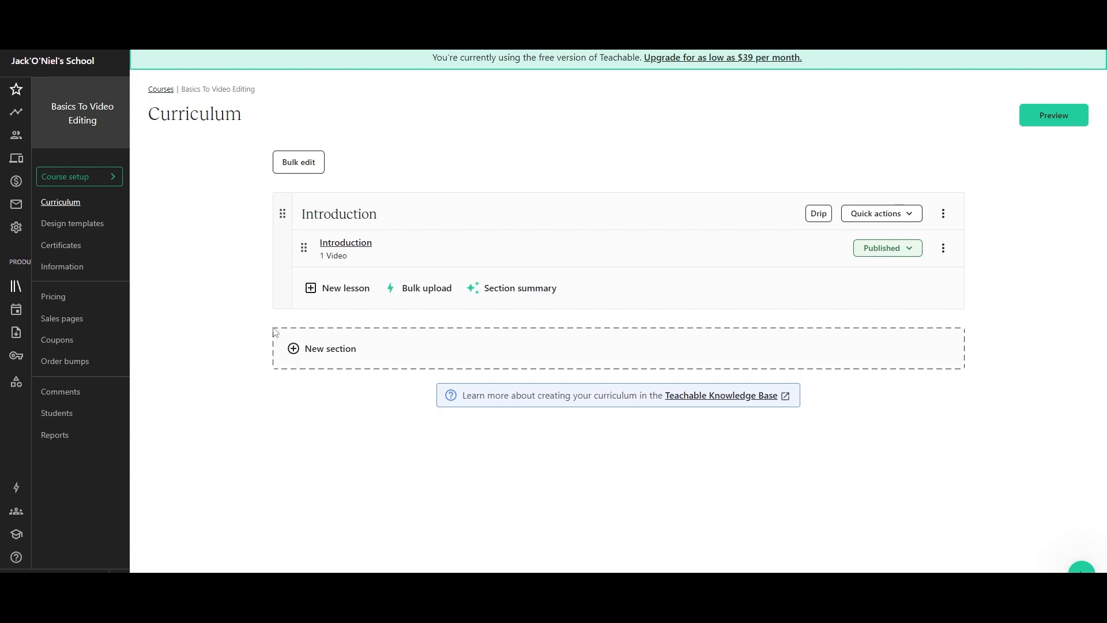
Add a second curriculum section and save it as "Familiarizing with the Software"
click(297, 356)
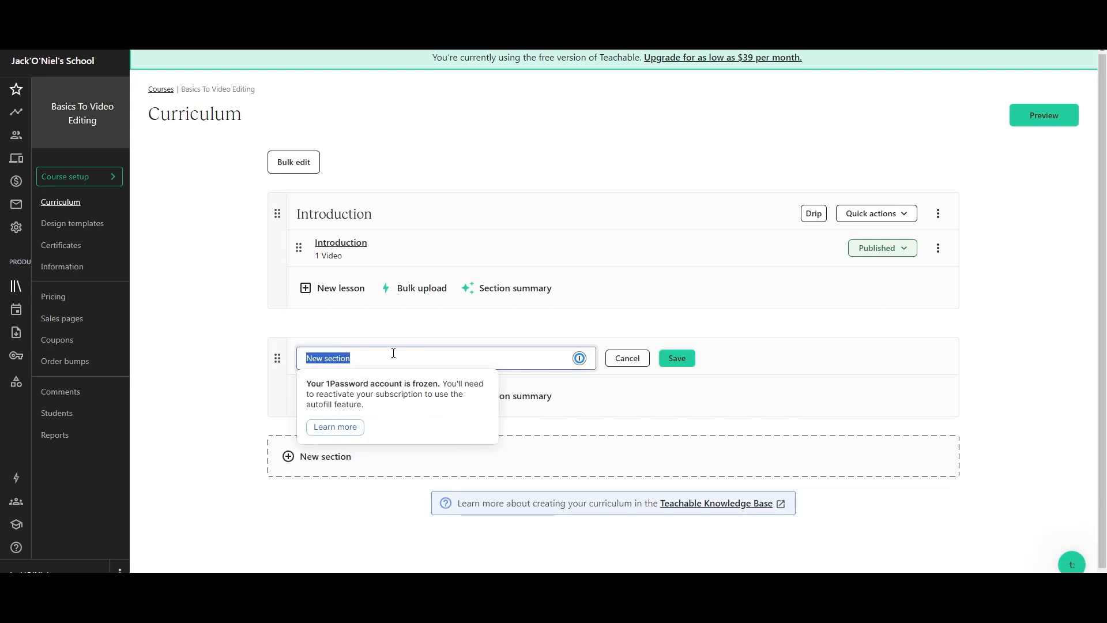
key(ctrl+v)
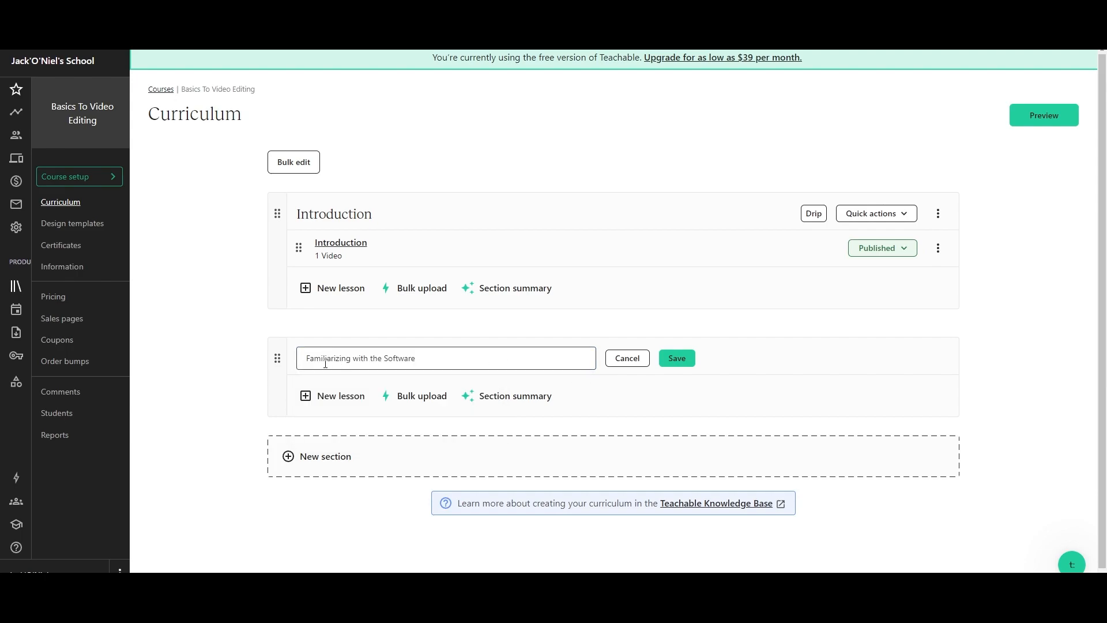
click(691, 364)
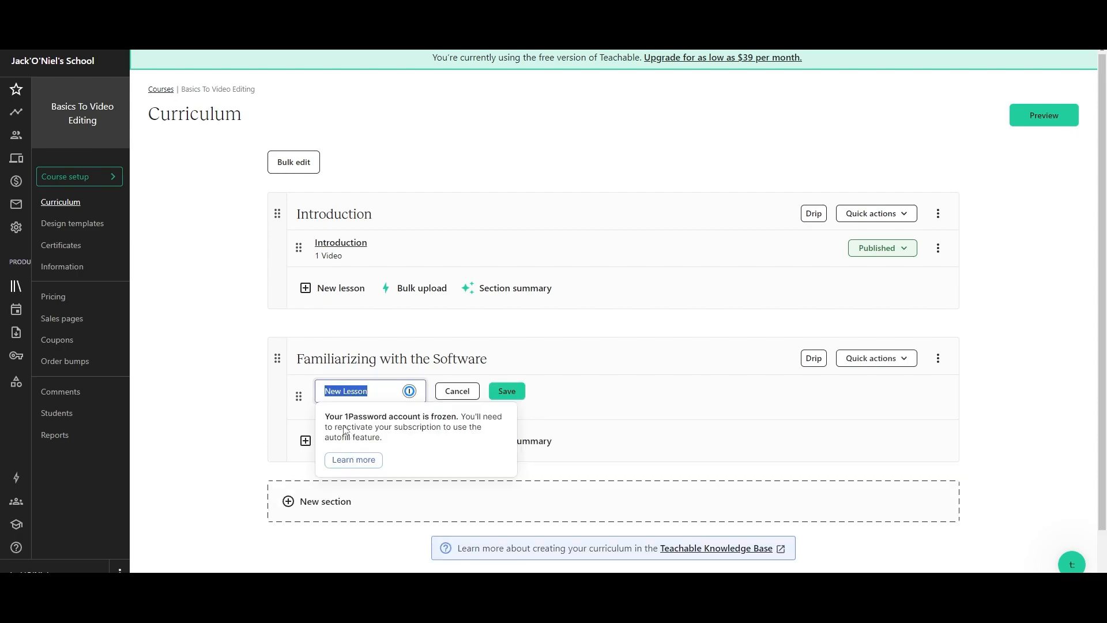
Add the lessons "Basic Layout", "Shortcuts" and "The Basic Tools" to the Familiarizing with the Software section
text(Basic Layout)
key(Return)
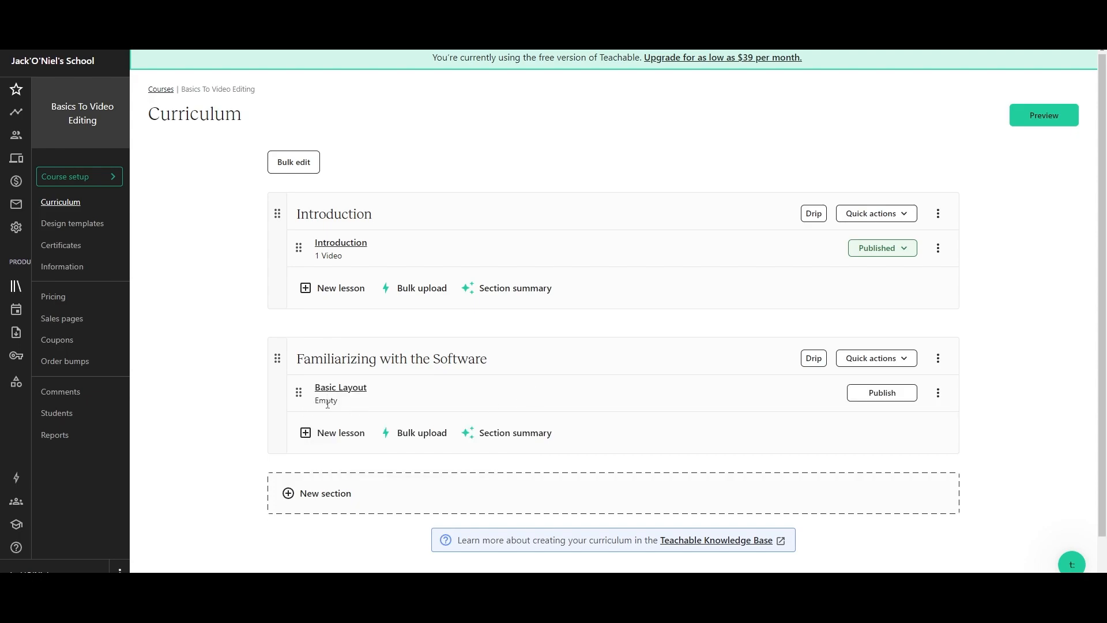
click(332, 433)
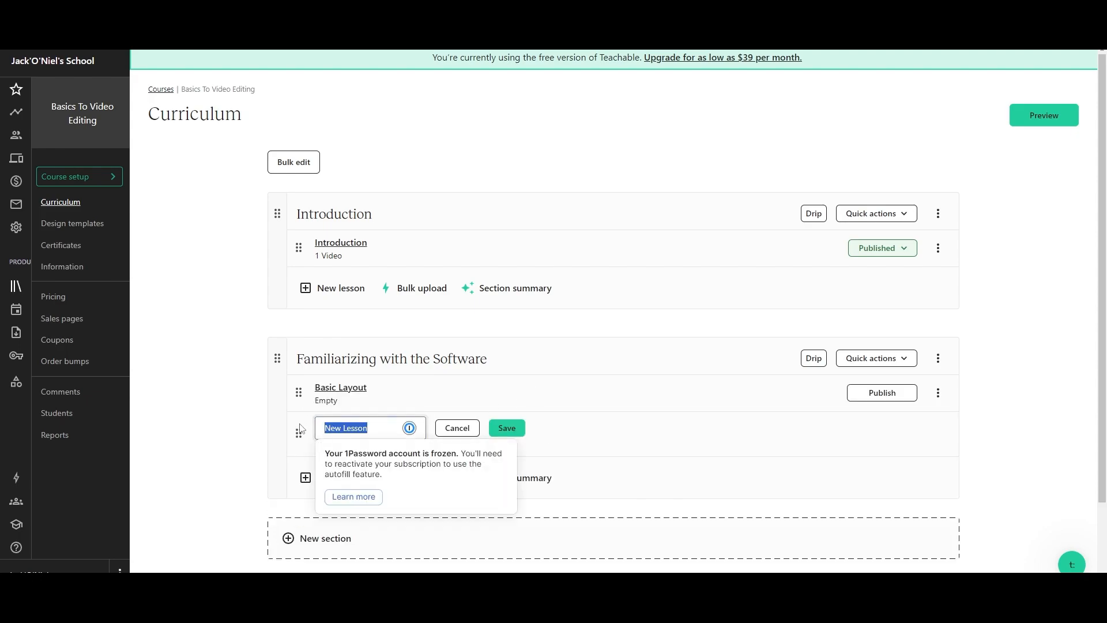
text(Shortcuts)
key(Return)
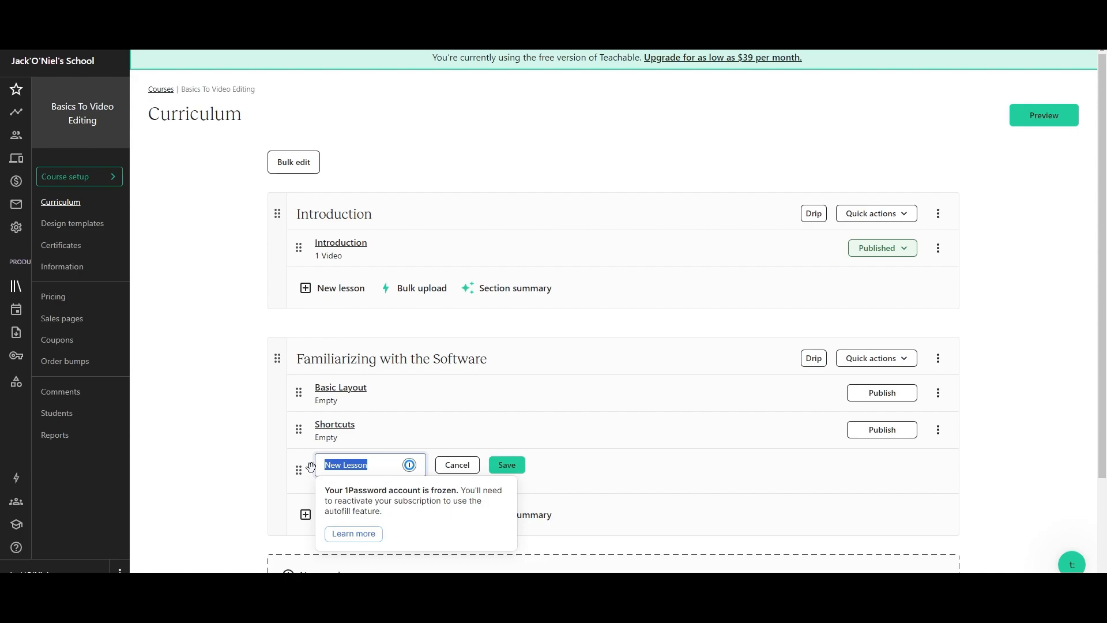
text(the Basic Tools)
click(518, 472)
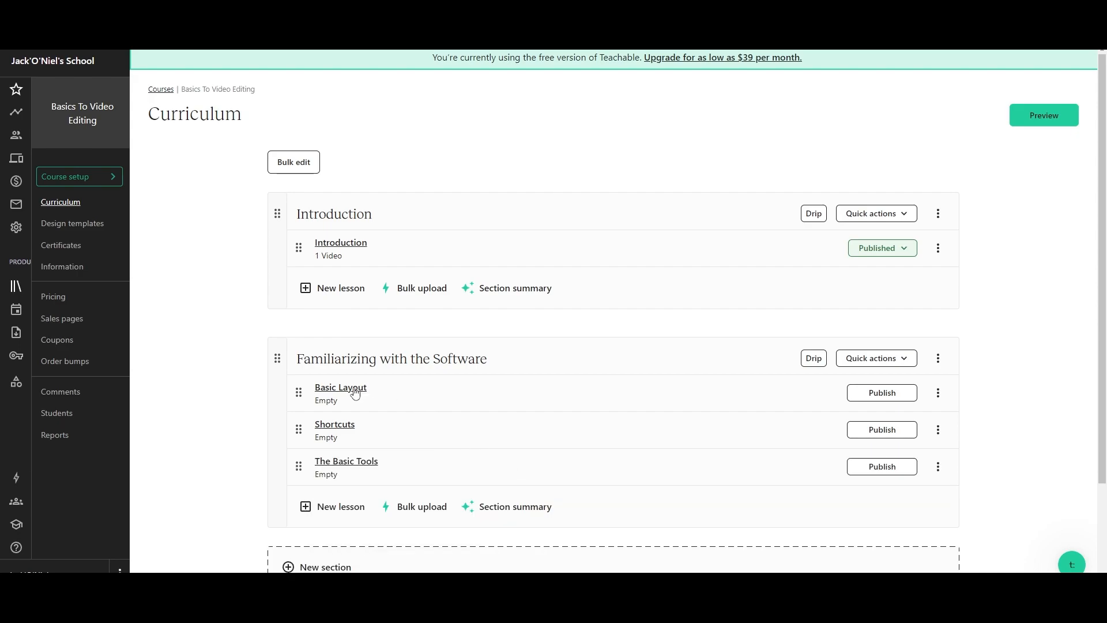
Add a fourth lesson with the default name "New Lesson" to the Familiarizing with the Software section
scroll(337, 427, down, 2)
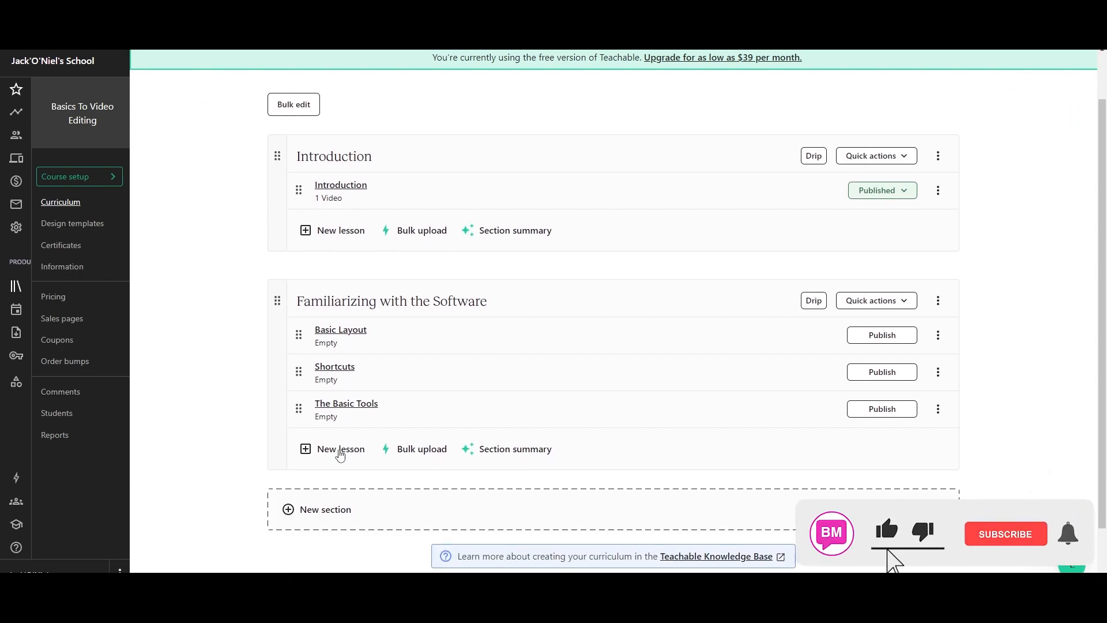
click(339, 449)
click(474, 444)
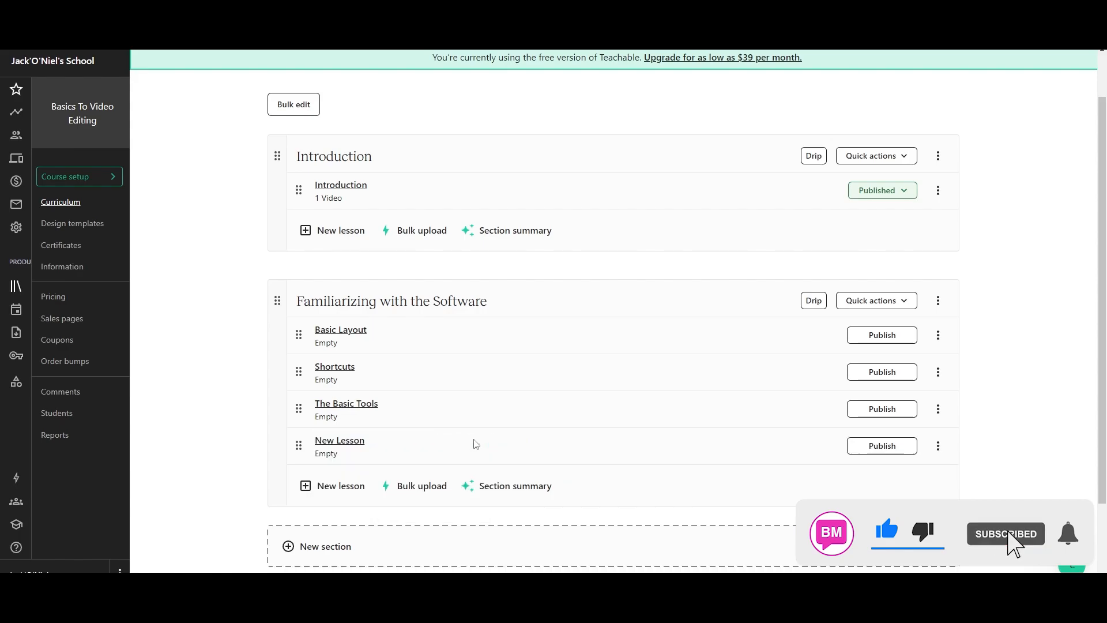
scroll(349, 518, down, 2)
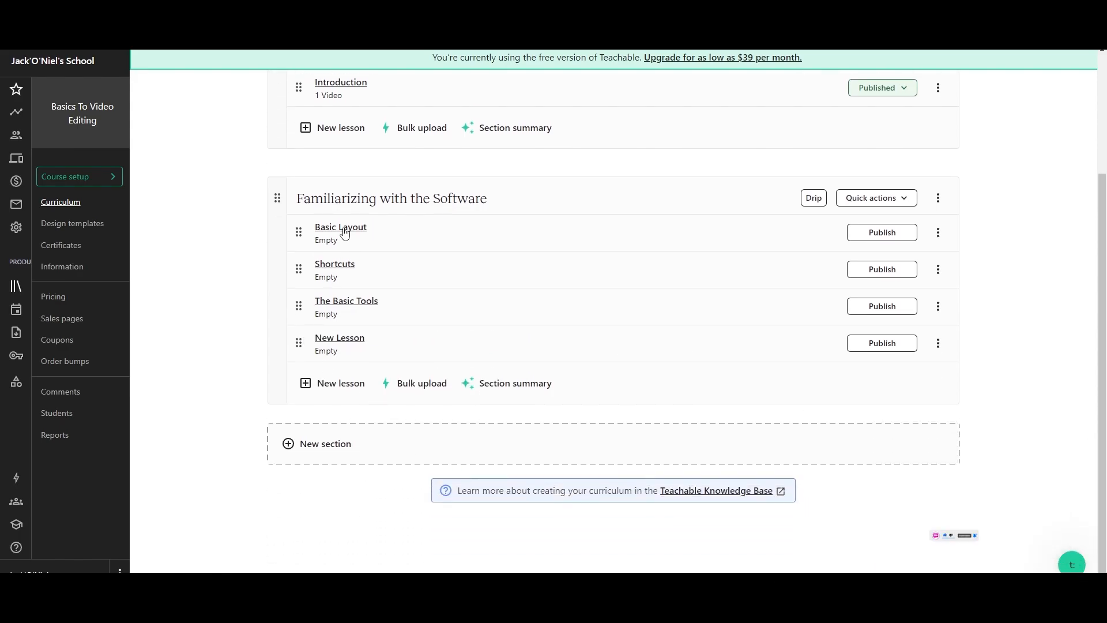
scroll(340, 231, up, 2)
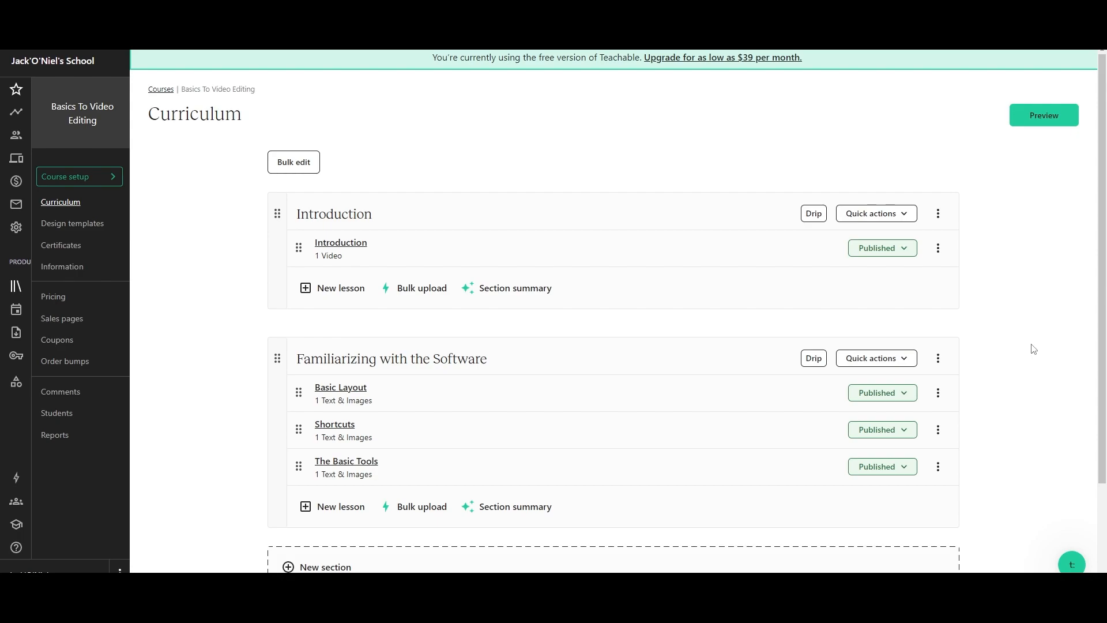
Add a lesson named "Quizz" to the Familiarizing with the Software section
scroll(1032, 343, down, 2)
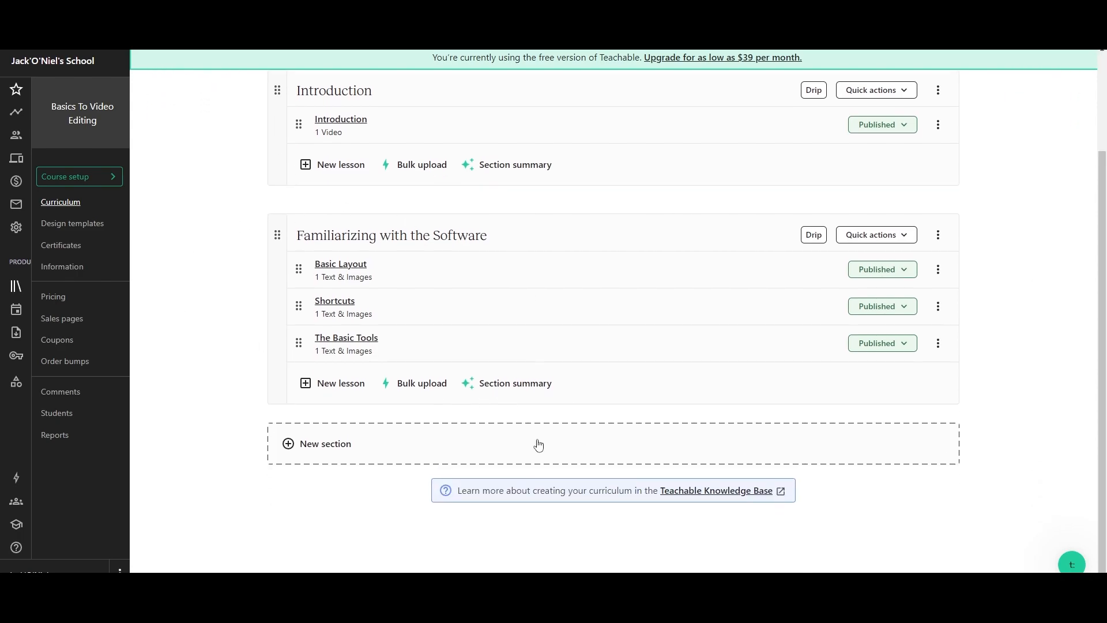
click(307, 384)
text(Quizz)
key(Return)
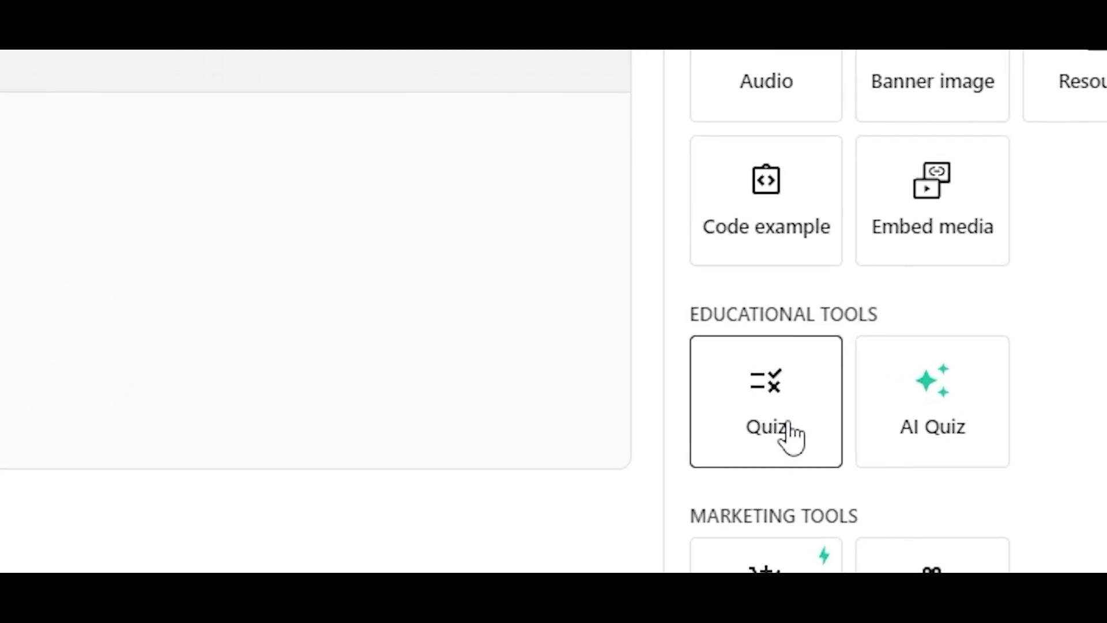
Add a quiz block asking "What is default the shortcut for CUT in Adobe Premier?" with C as the correct answer, and publish the Quizz lesson
click(814, 433)
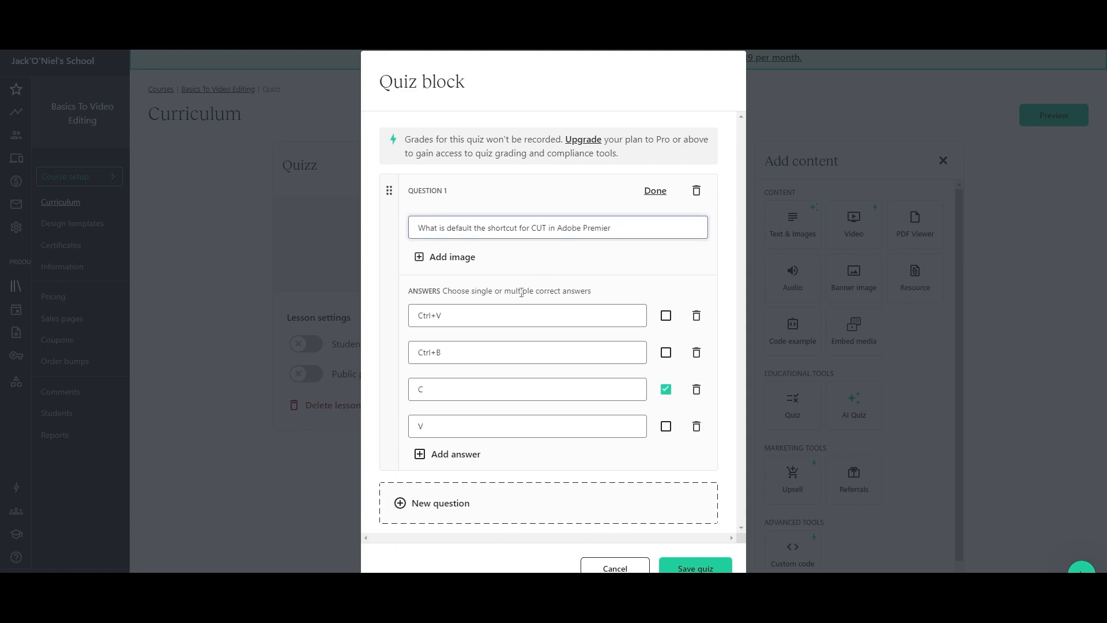
text(?)
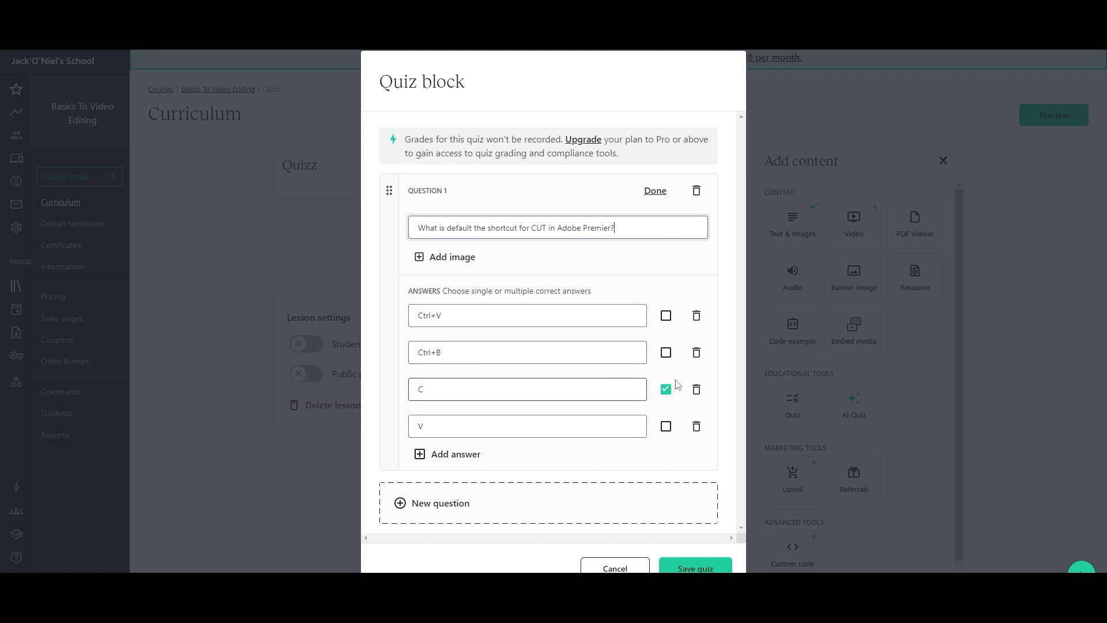
click(704, 568)
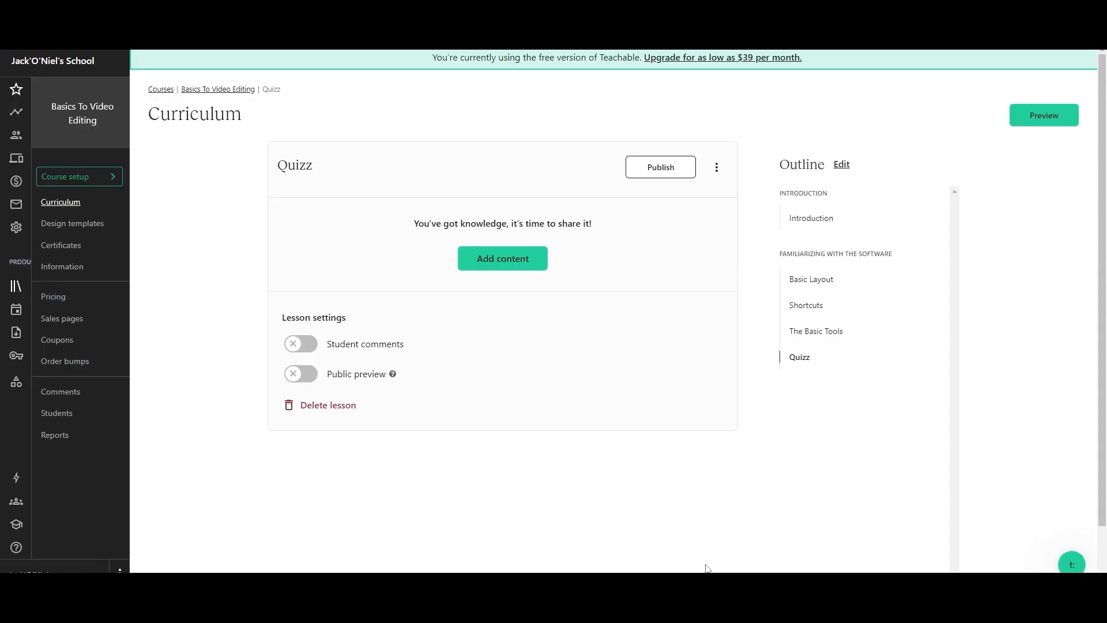
click(634, 171)
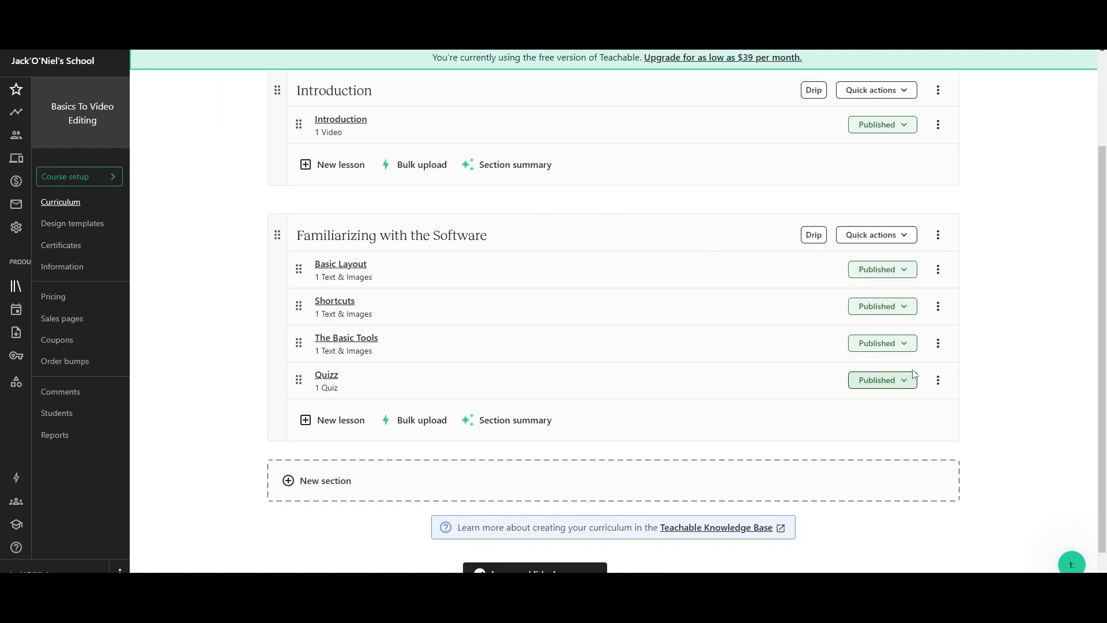
Examine the quick actions available for the Introduction and Familiarizing with the Software sections
scroll(910, 387, up, 2)
click(886, 214)
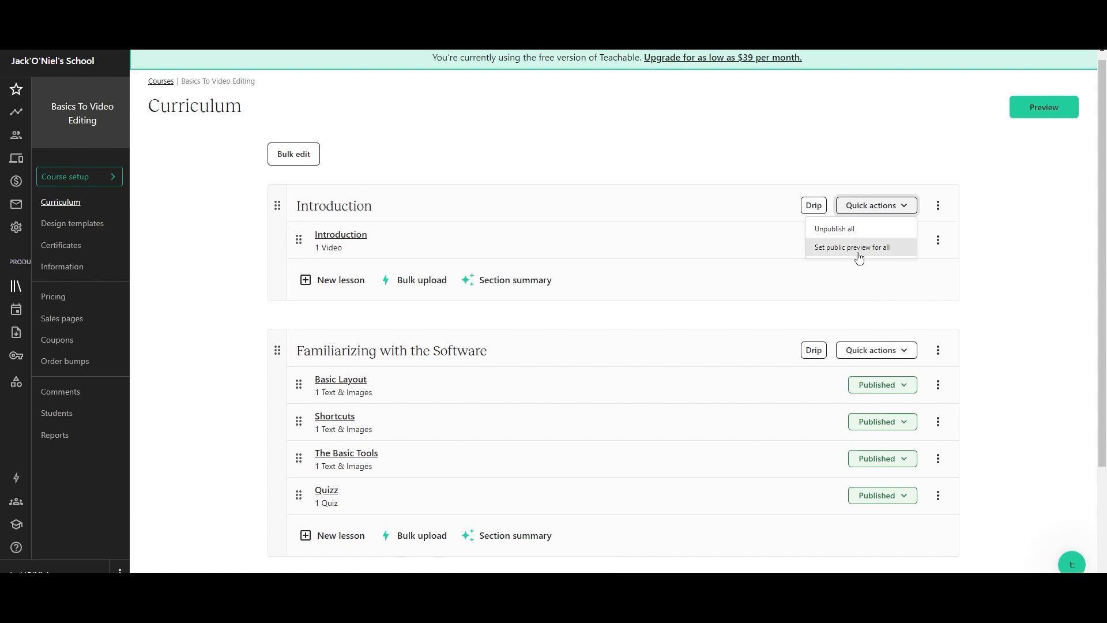
click(888, 350)
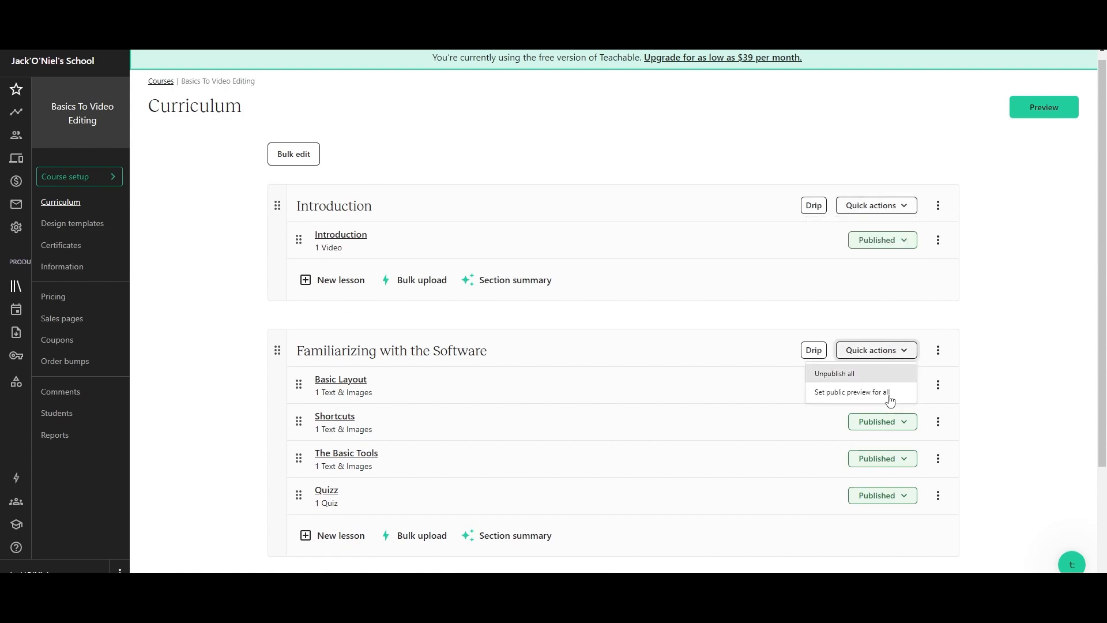
scroll(1019, 478, up, 1)
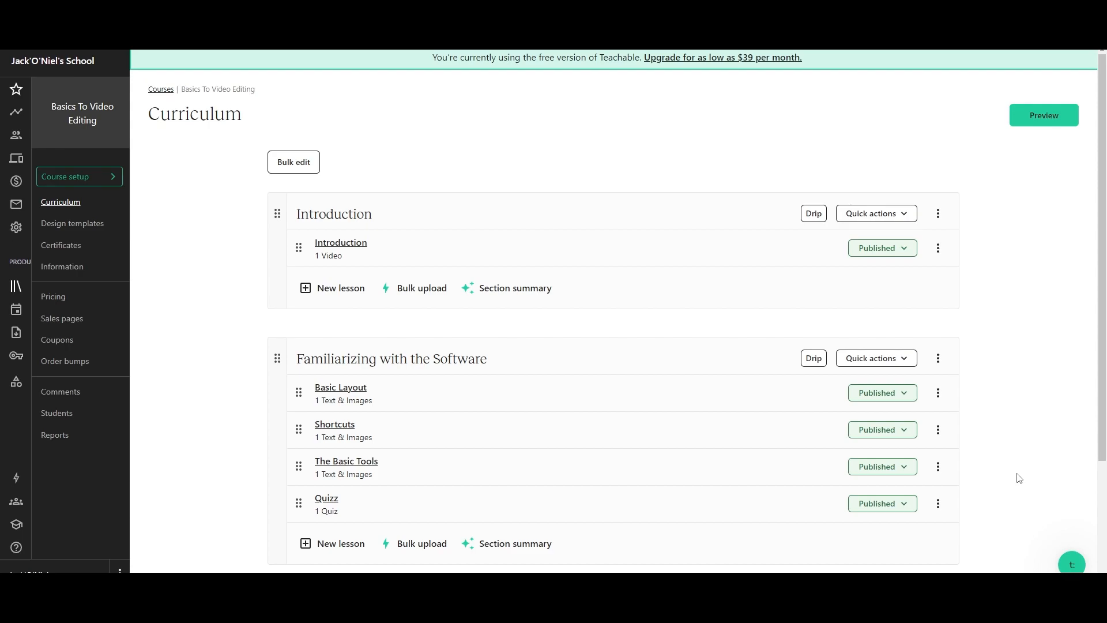
scroll(1020, 478, down, 3)
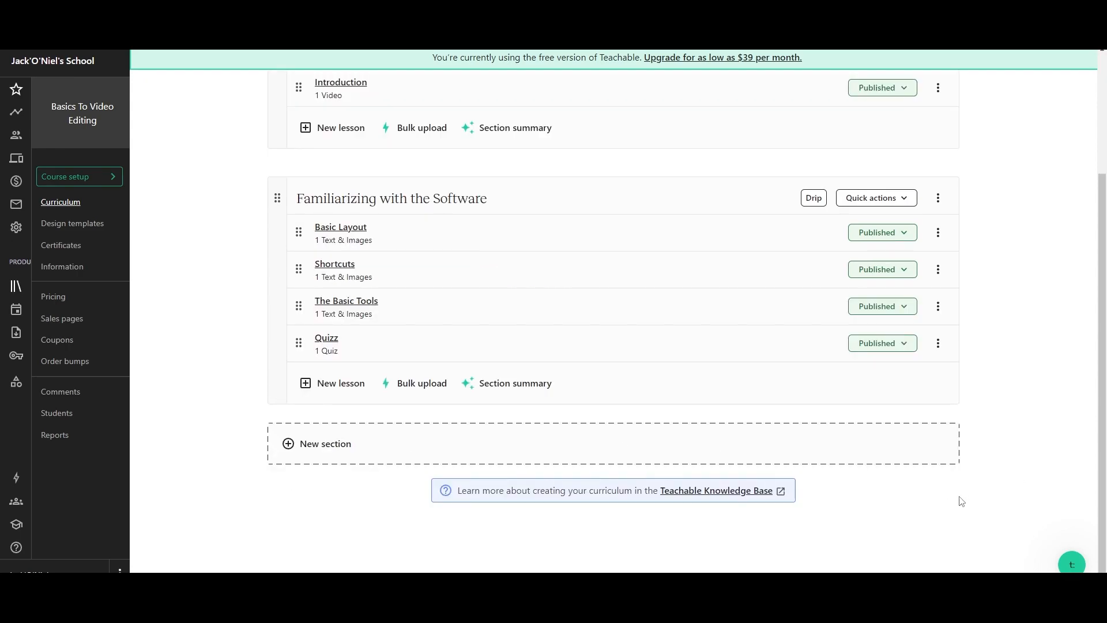
scroll(981, 544, up, 3)
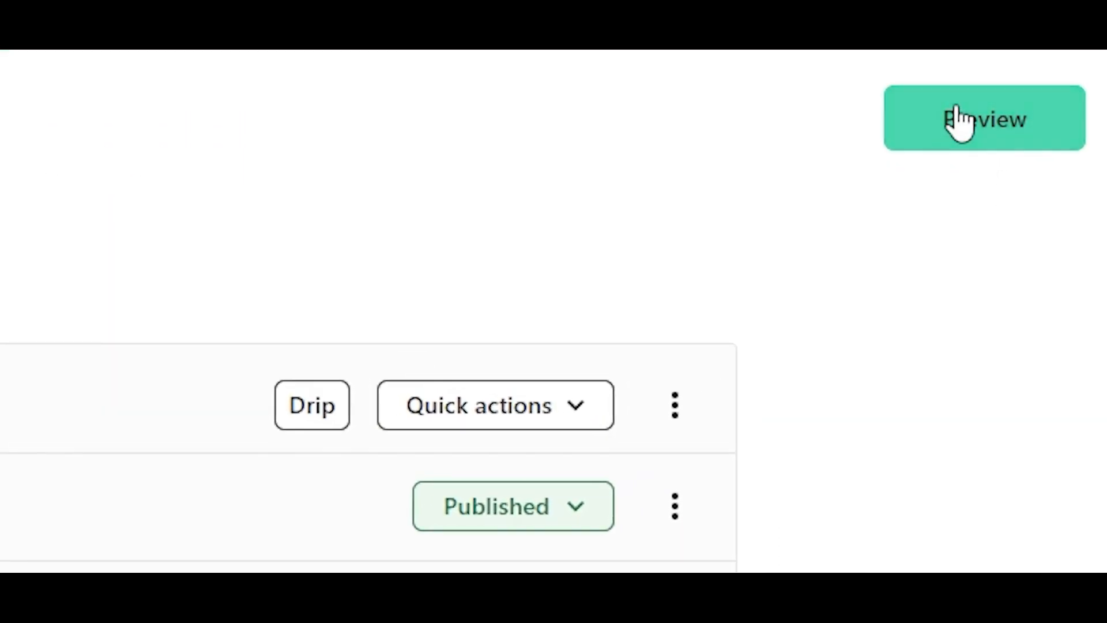
Preview the Basics To Video Editing course and start its Introduction lesson
click(1030, 118)
scroll(582, 243, down, 2)
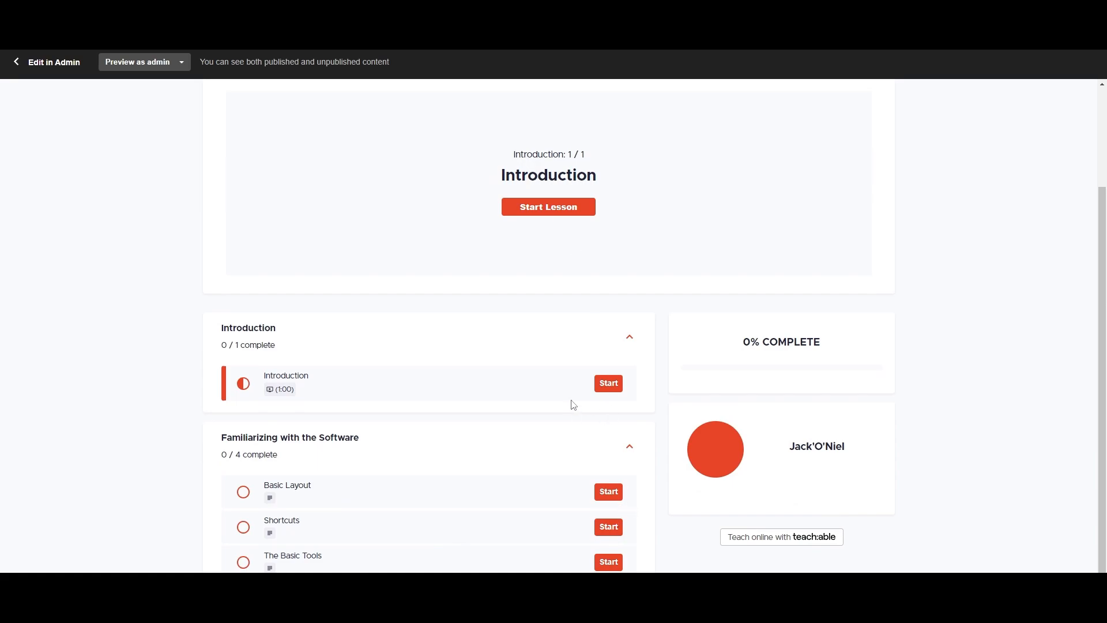
click(615, 389)
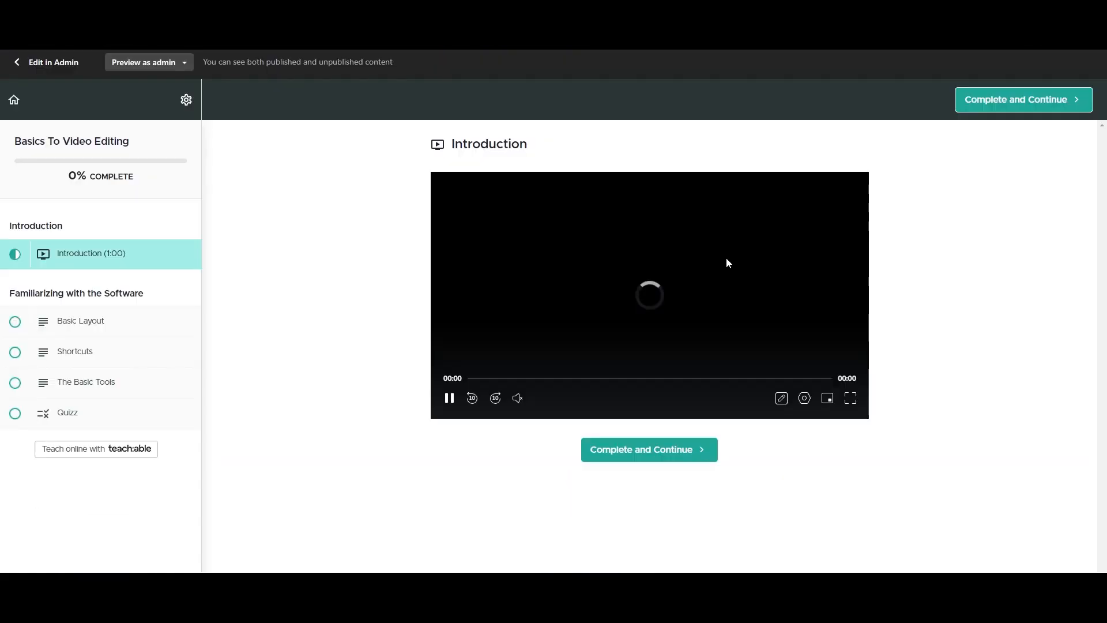
Pause the Introduction lesson's video and examine the quality setting of the player
click(450, 398)
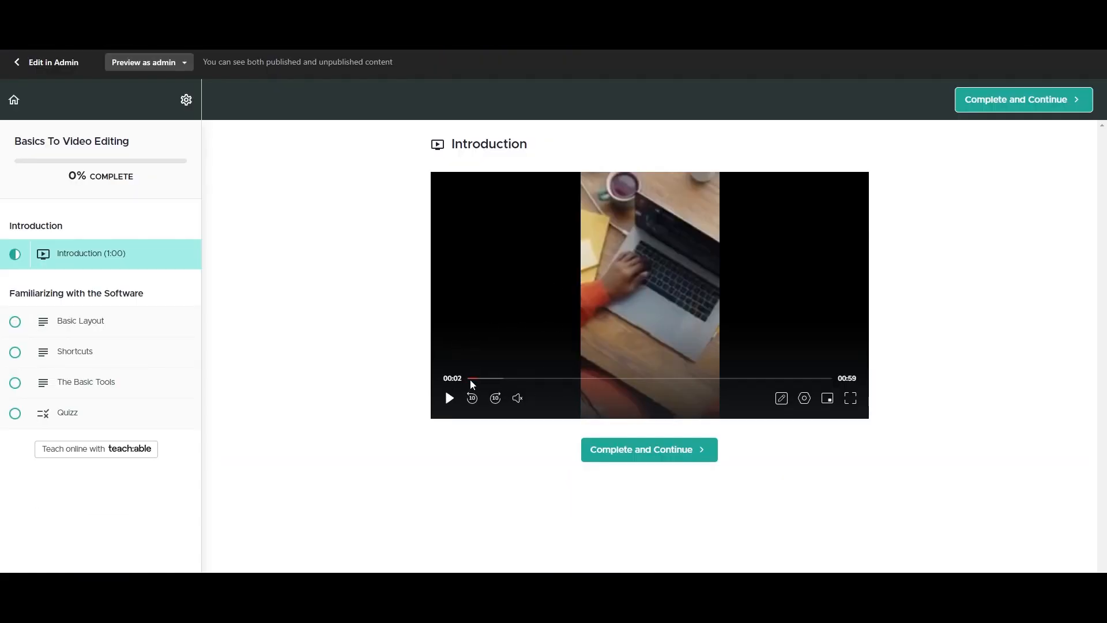
click(804, 398)
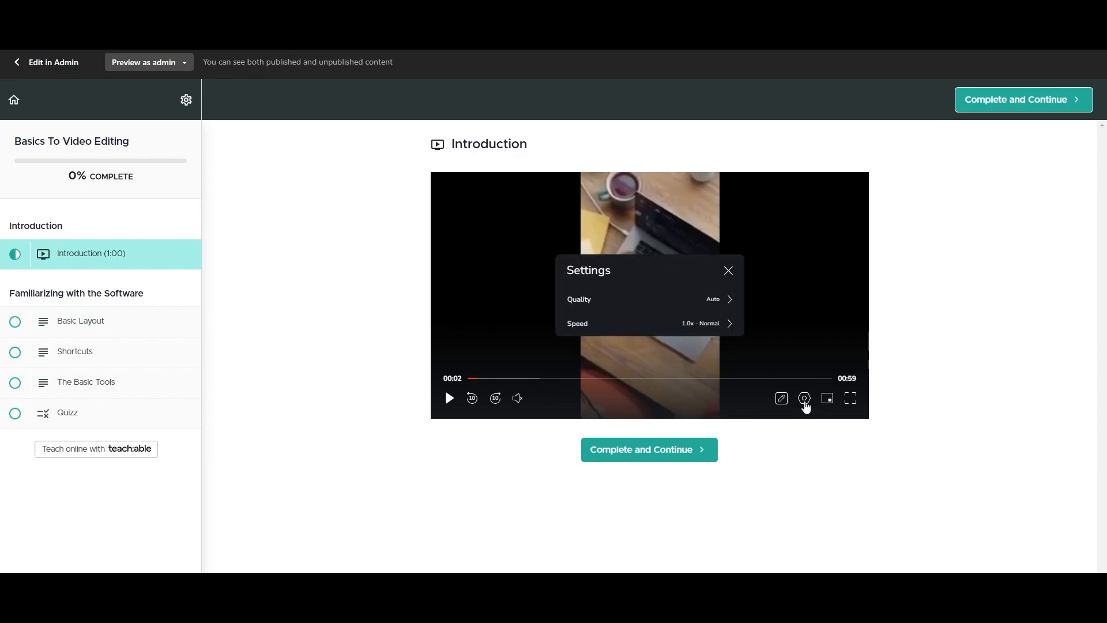
click(675, 299)
click(675, 306)
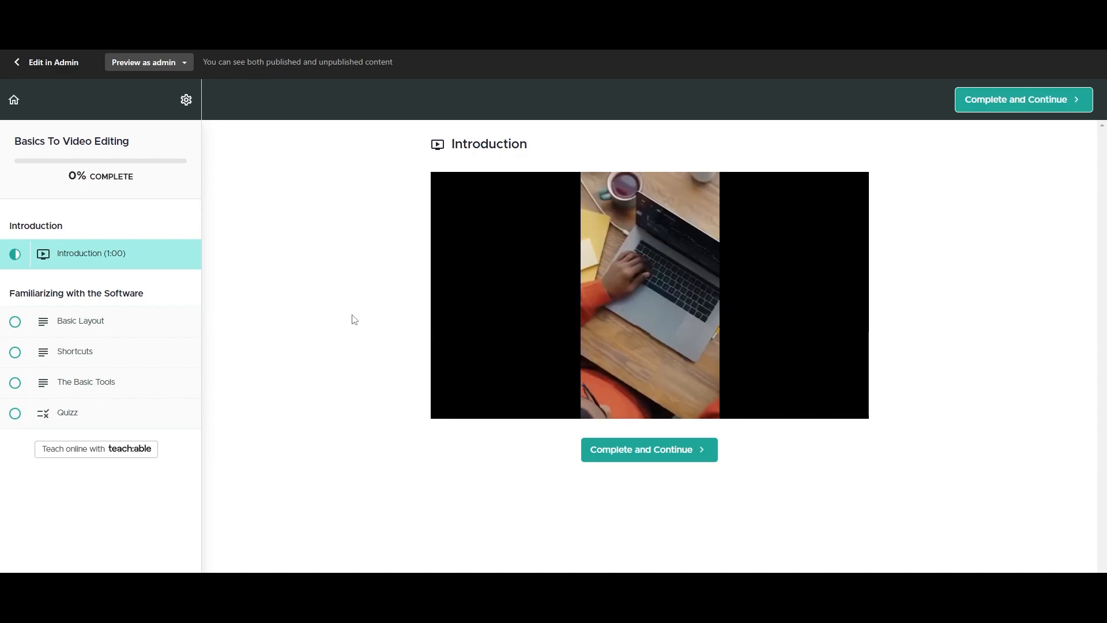
View the Basic Layout lesson in the course preview, then complete it and continue
click(81, 321)
click(75, 352)
click(81, 321)
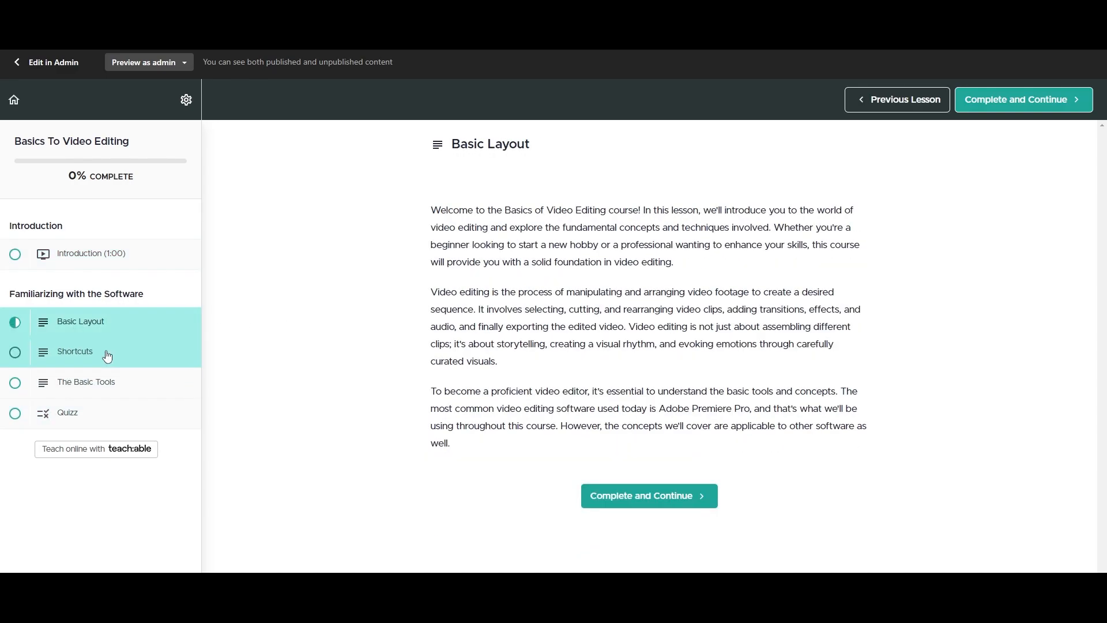
click(649, 495)
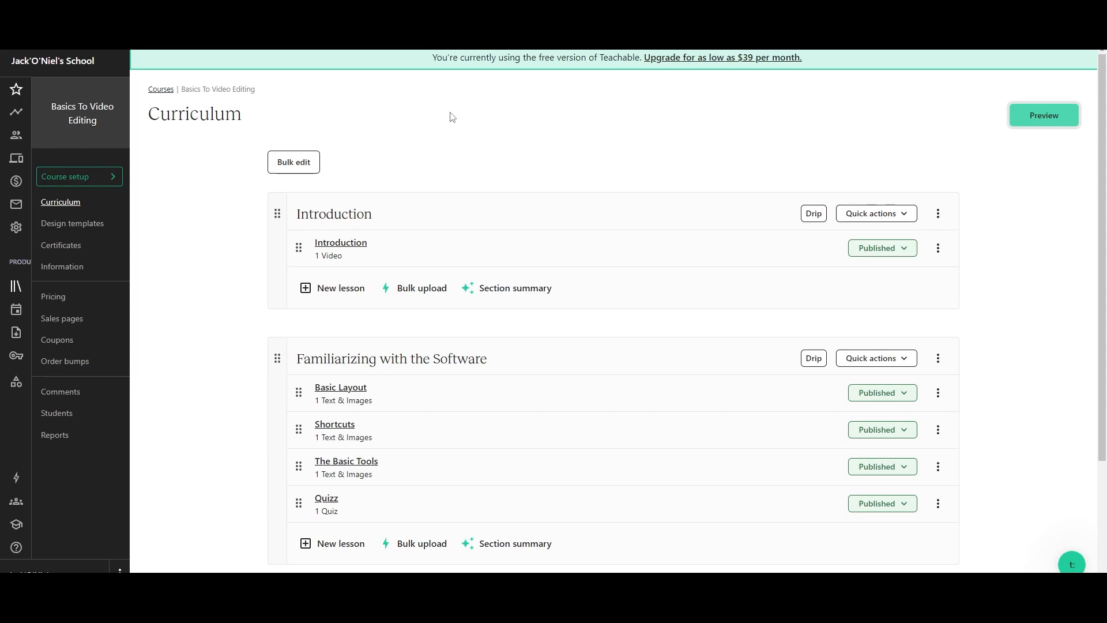
Examine the Simple and Colossal design templates of the course and its certificates page
click(70, 223)
scroll(623, 333, down, 3)
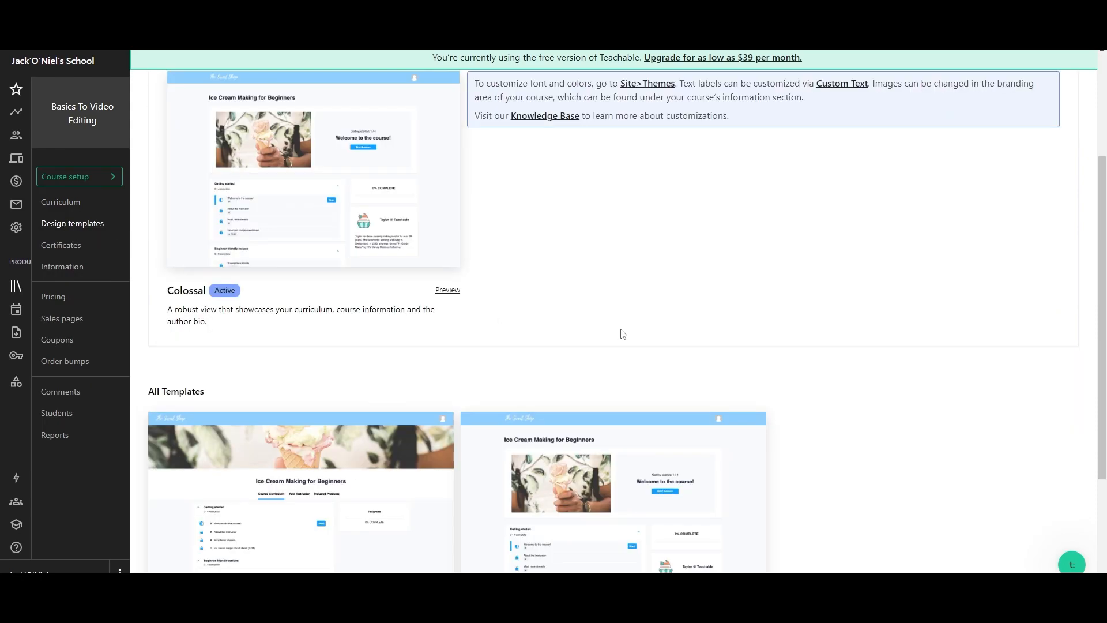
scroll(332, 304, down, 3)
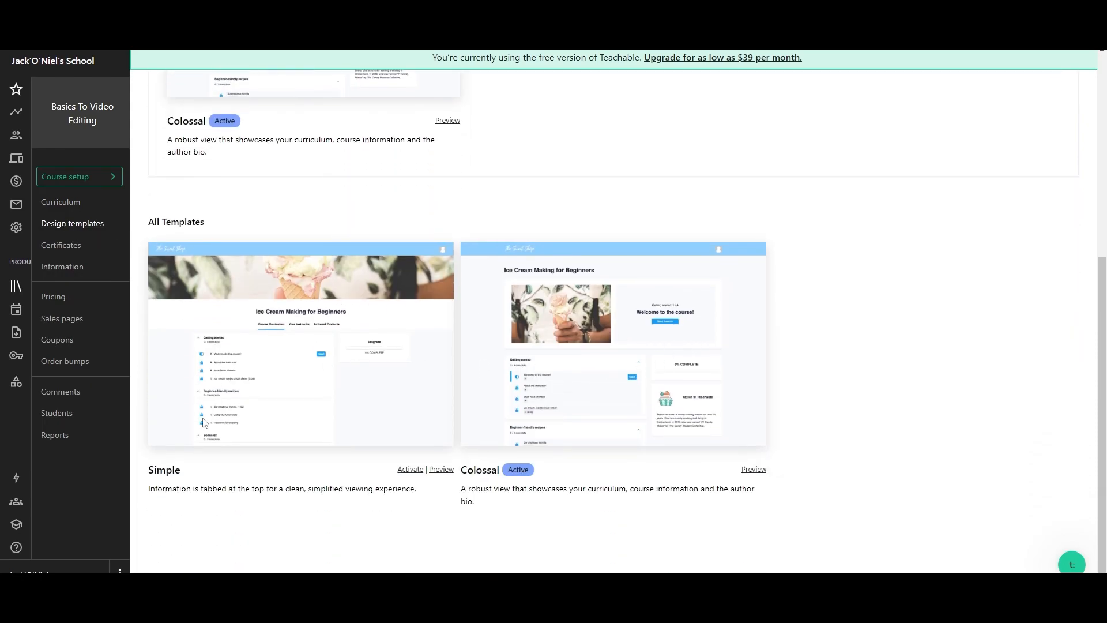
scroll(485, 459, up, 1)
scroll(539, 453, down, 1)
scroll(583, 341, up, 4)
scroll(585, 343, down, 4)
click(64, 247)
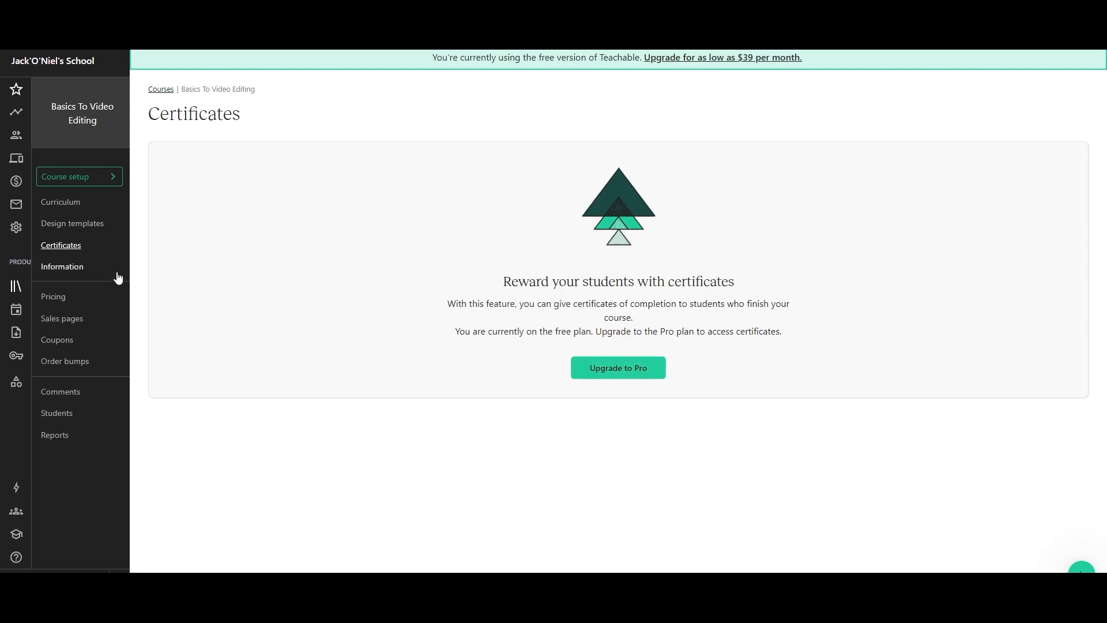
Examine the course's basic details, including the description, branding and author sections and the additional publish and preview options
click(68, 267)
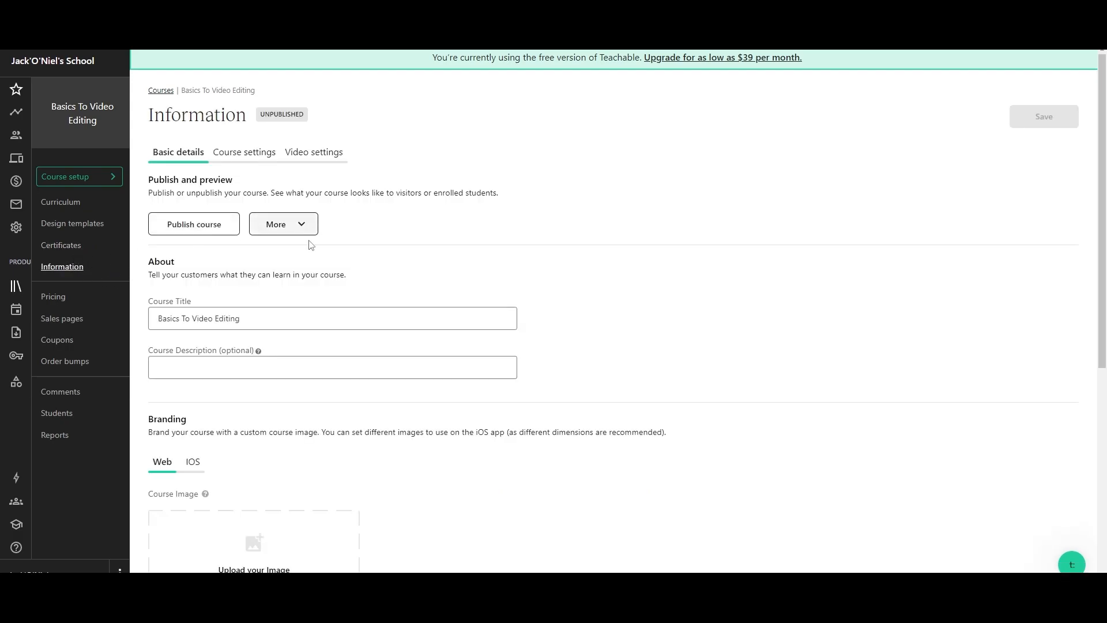
scroll(346, 317, down, 2)
scroll(280, 322, down, 3)
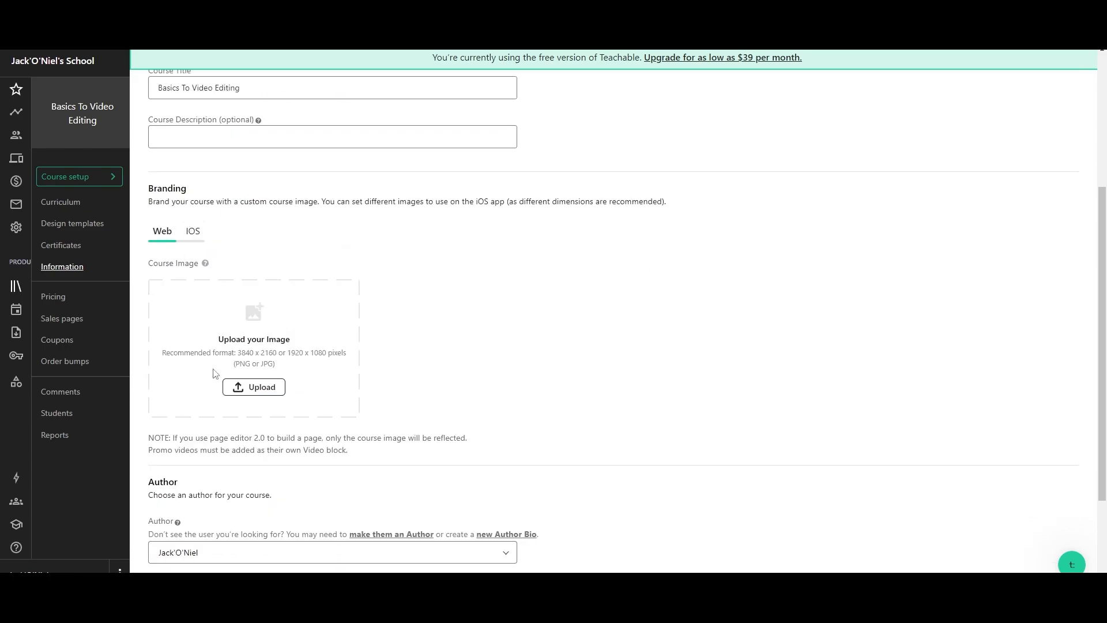
scroll(294, 390, down, 2)
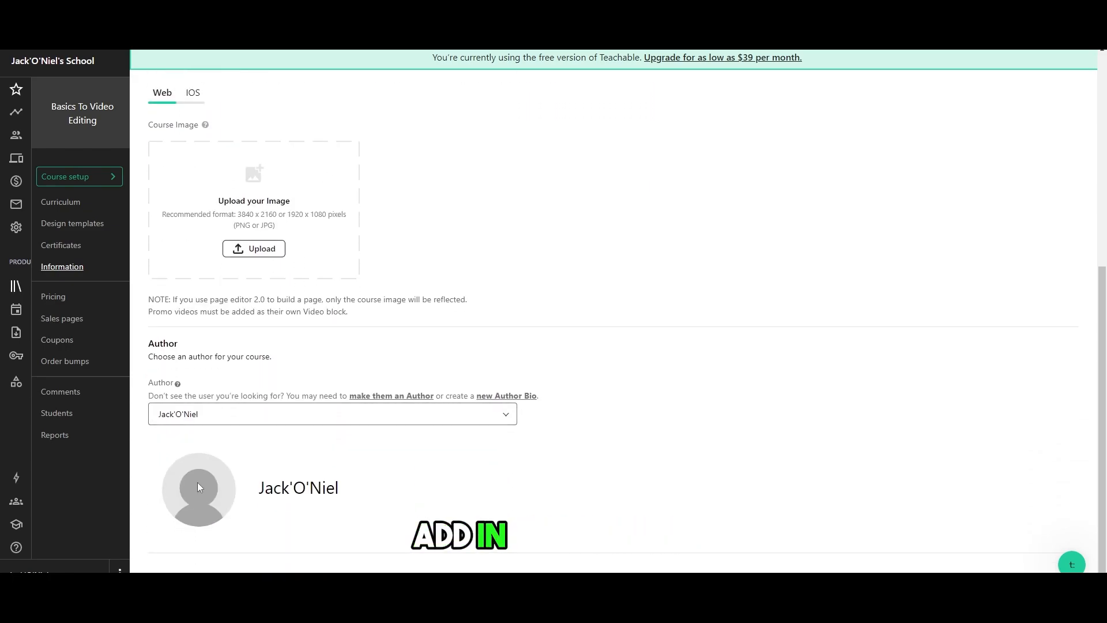
scroll(192, 489, up, 6)
click(297, 231)
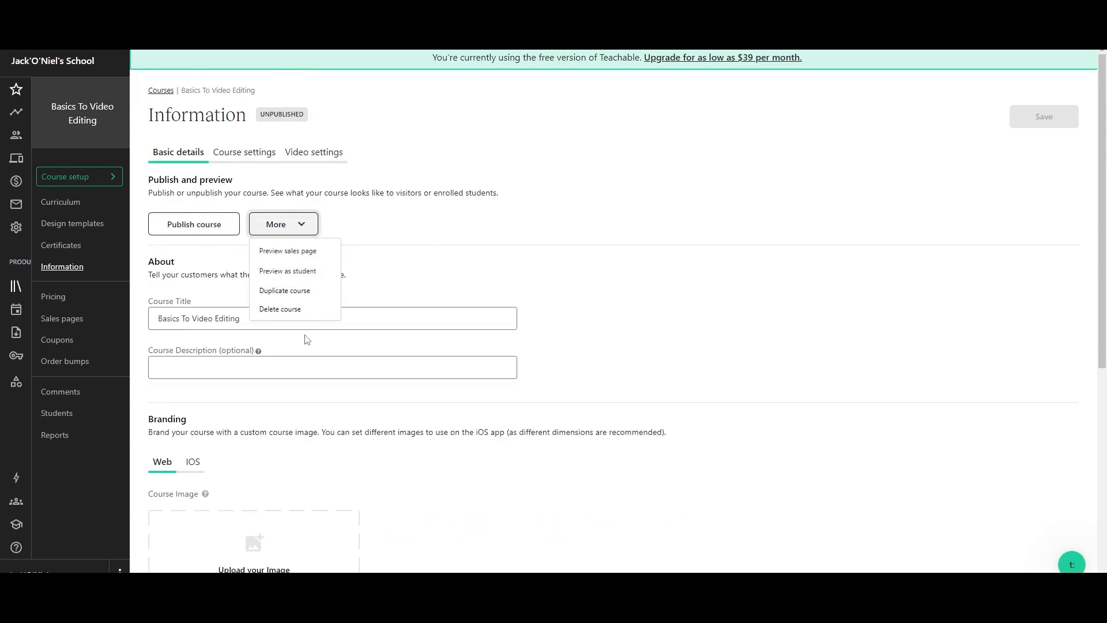
click(651, 262)
Examine the course settings, including visibility, categories, compliance and drip options, and the video subtitle settings
click(241, 151)
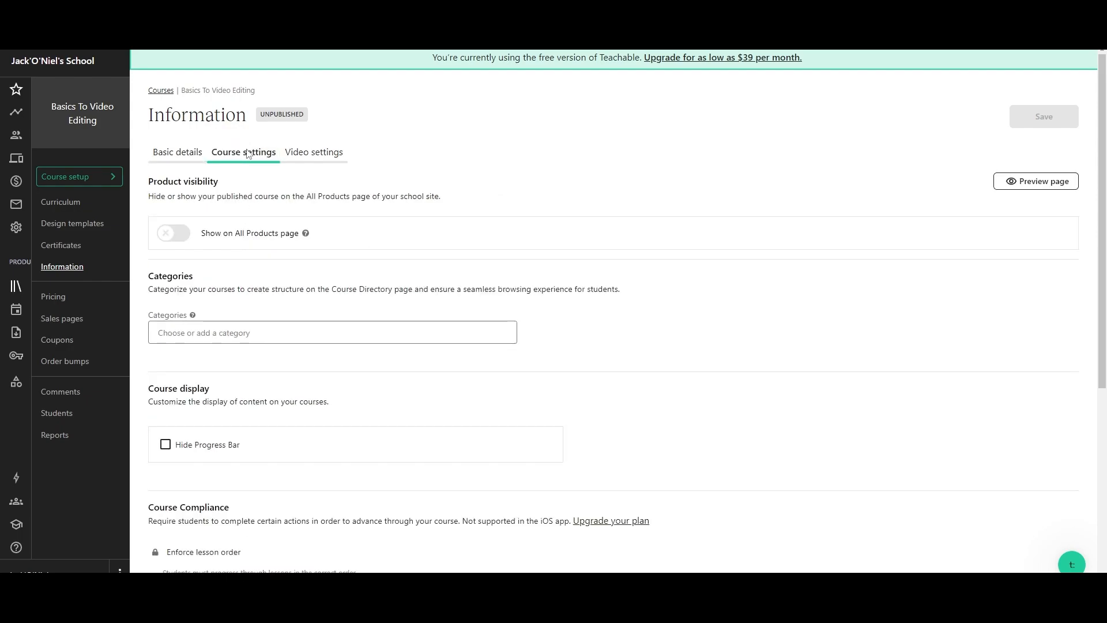
scroll(248, 153, down, 1)
click(180, 272)
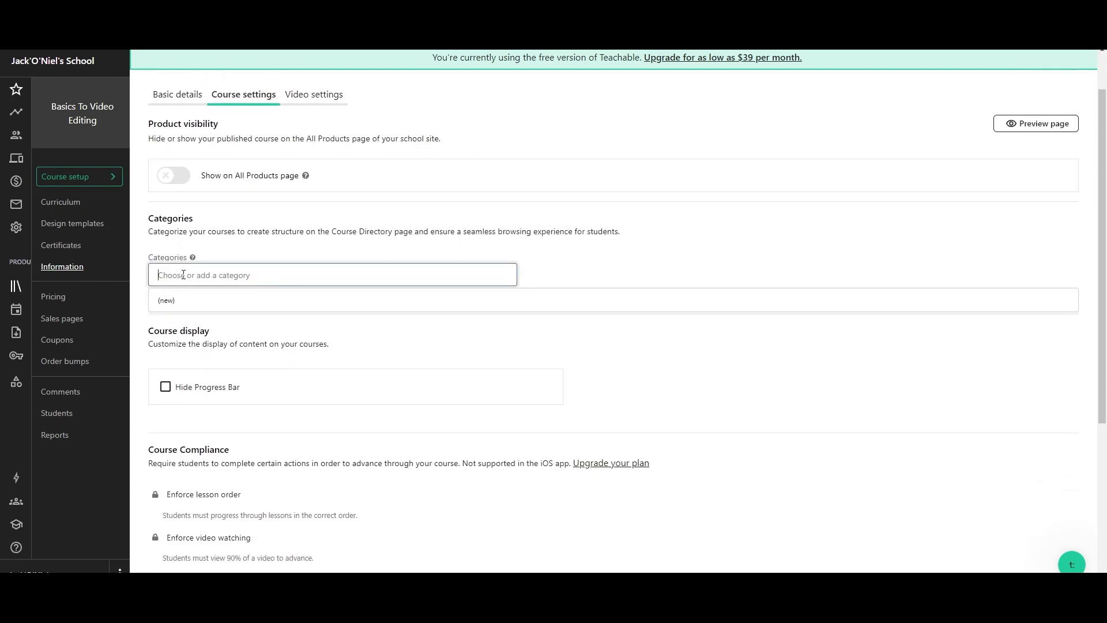
click(243, 252)
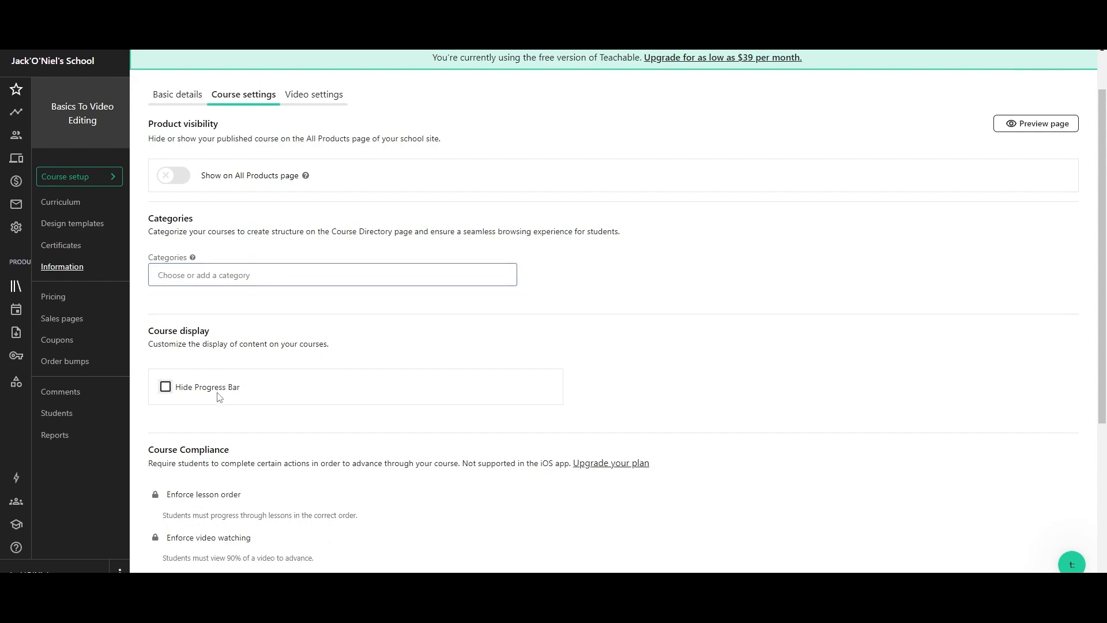
scroll(219, 393, down, 2)
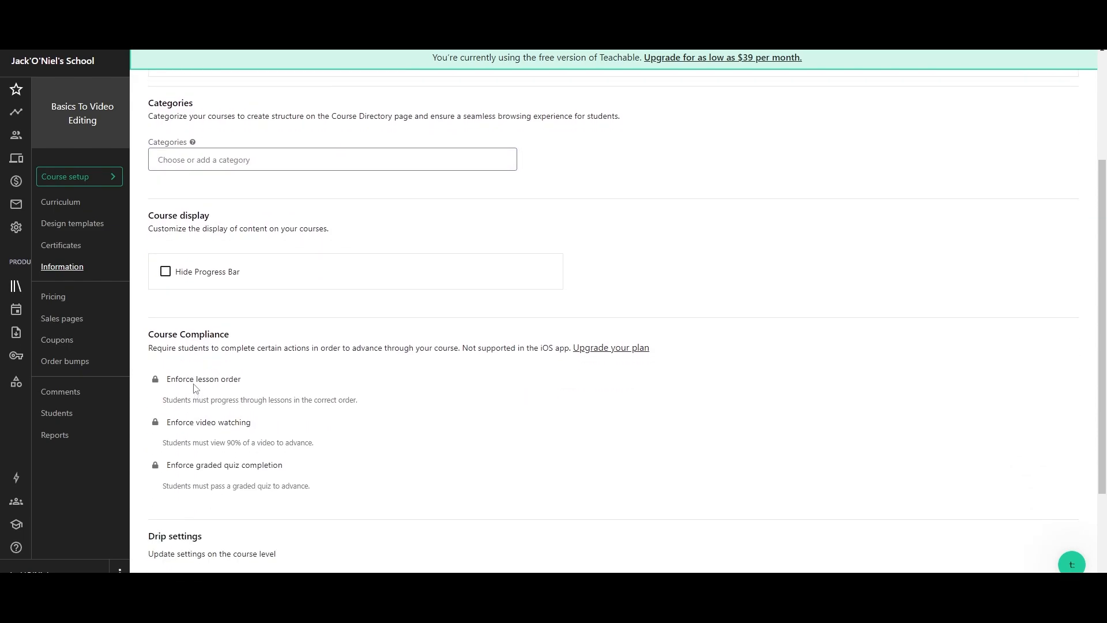
scroll(219, 472, down, 2)
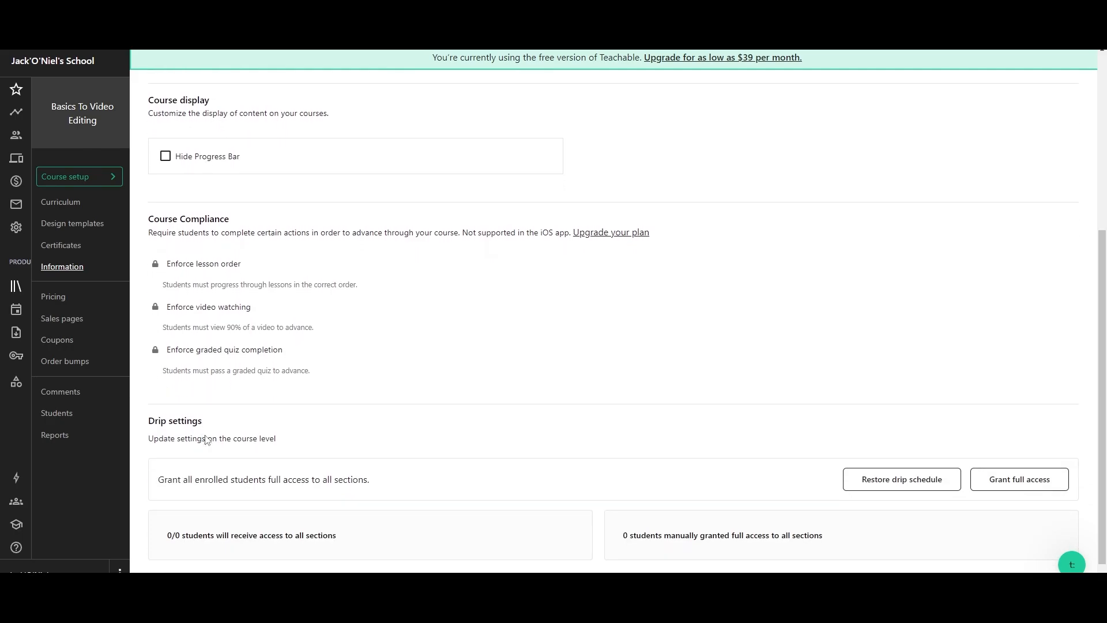
scroll(311, 415, up, 6)
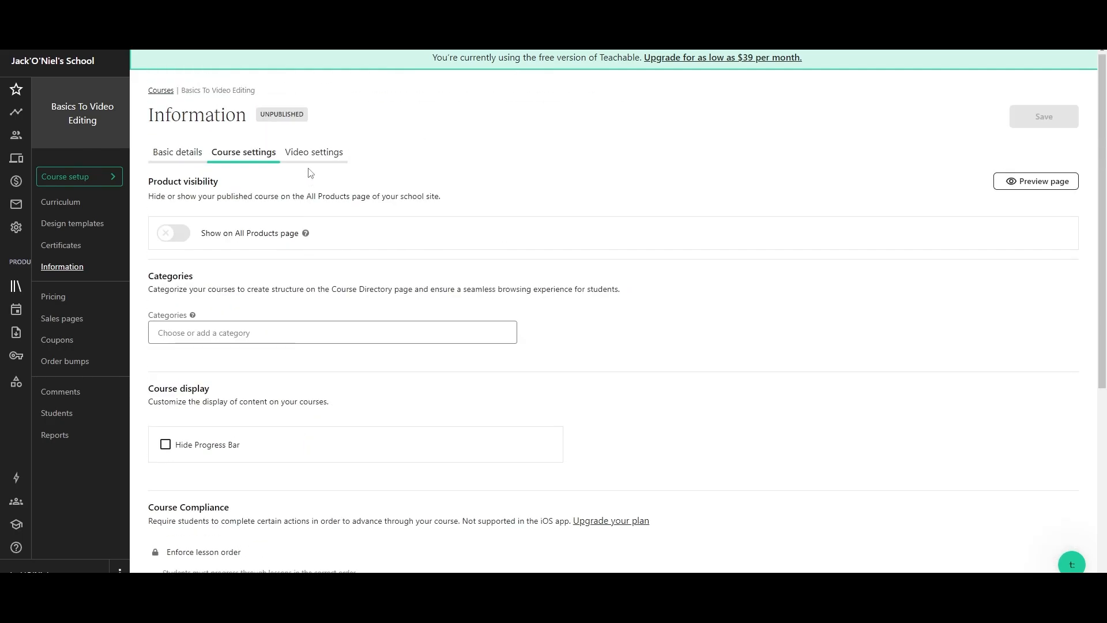
click(308, 153)
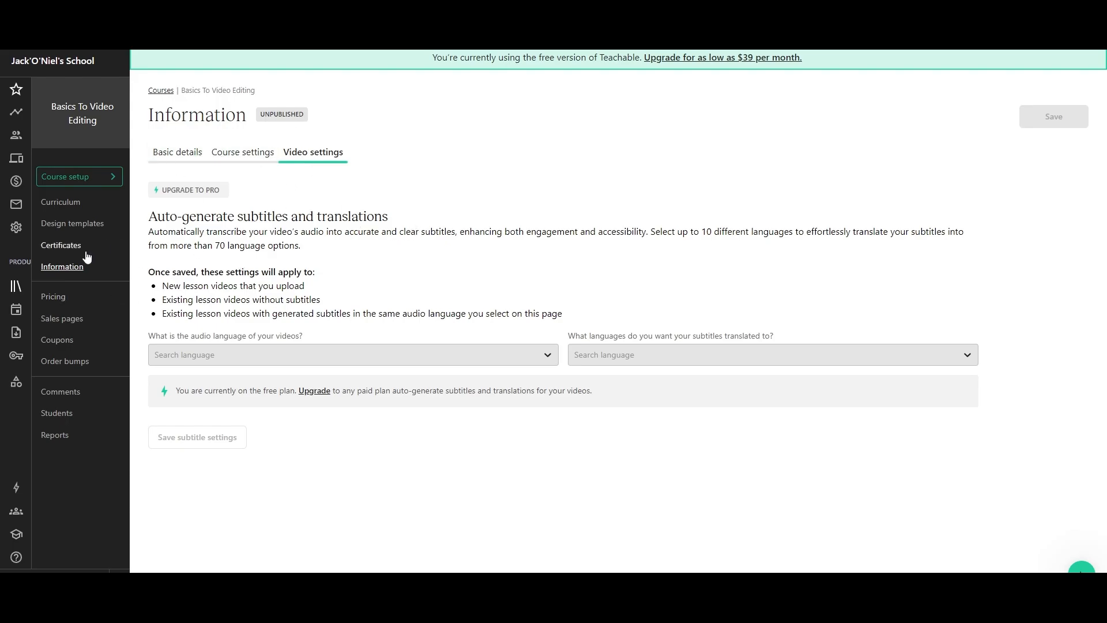
Start a one-time purchase pricing plan for the course and set its price to 49 USD
click(76, 300)
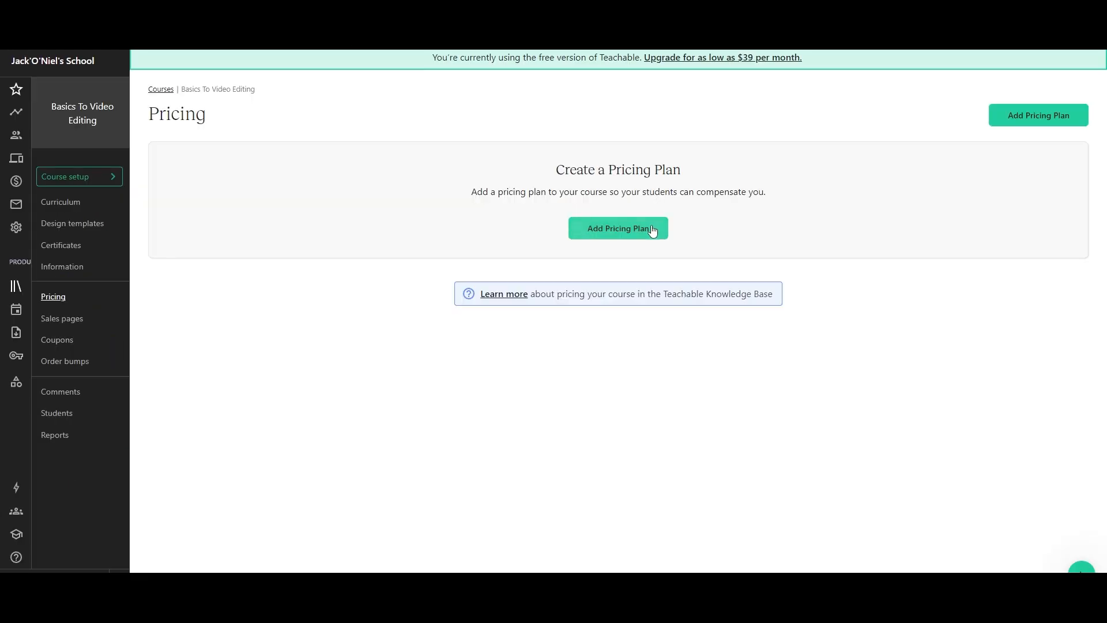
click(652, 231)
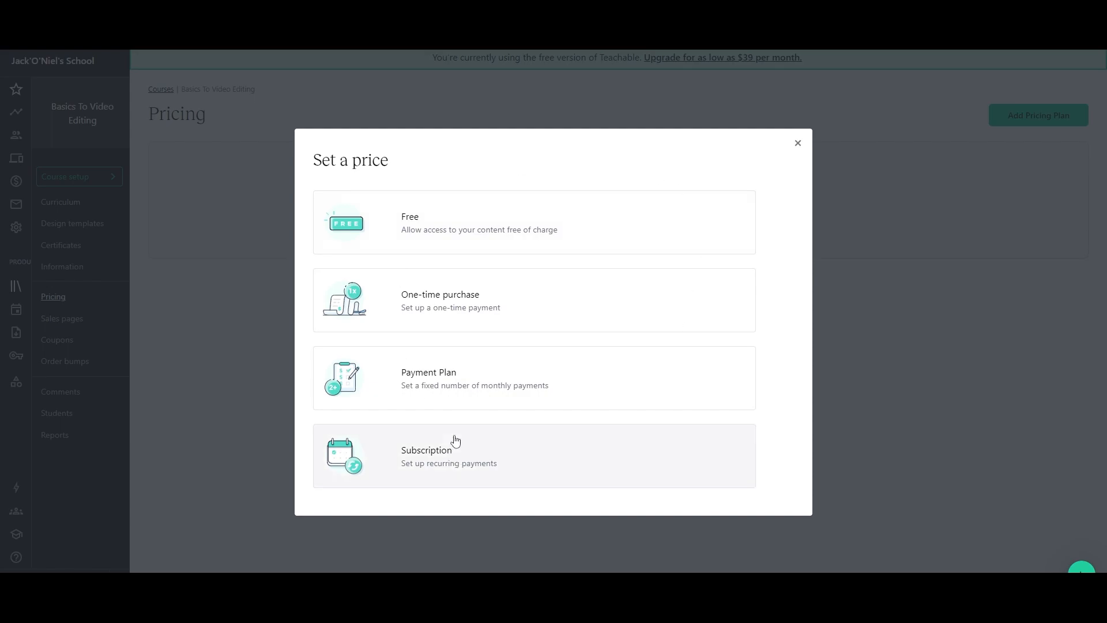
click(516, 308)
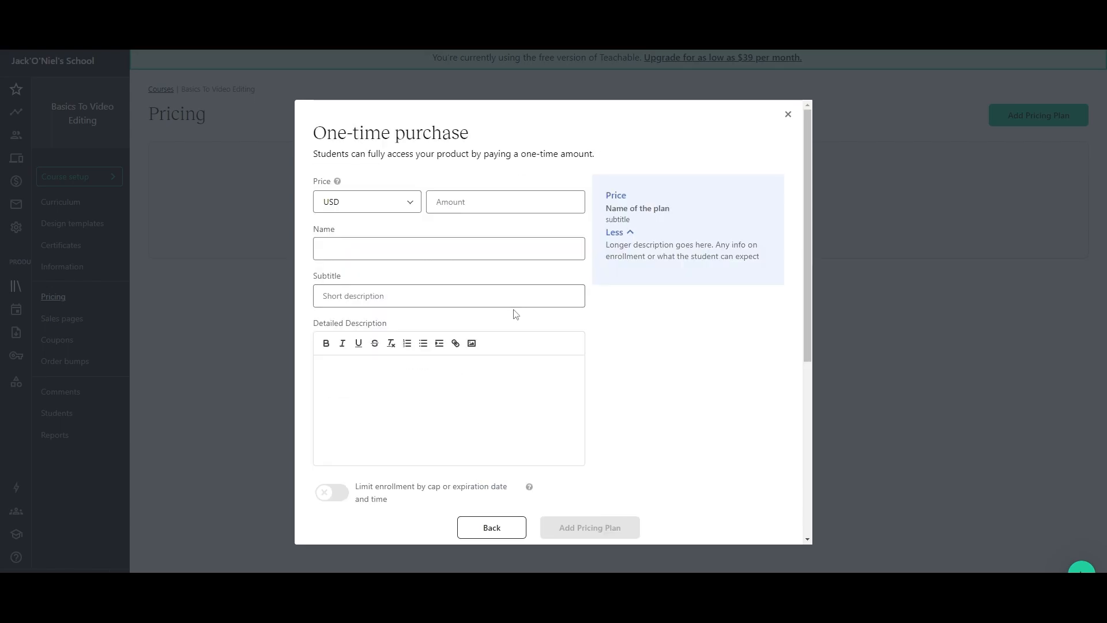
click(483, 198)
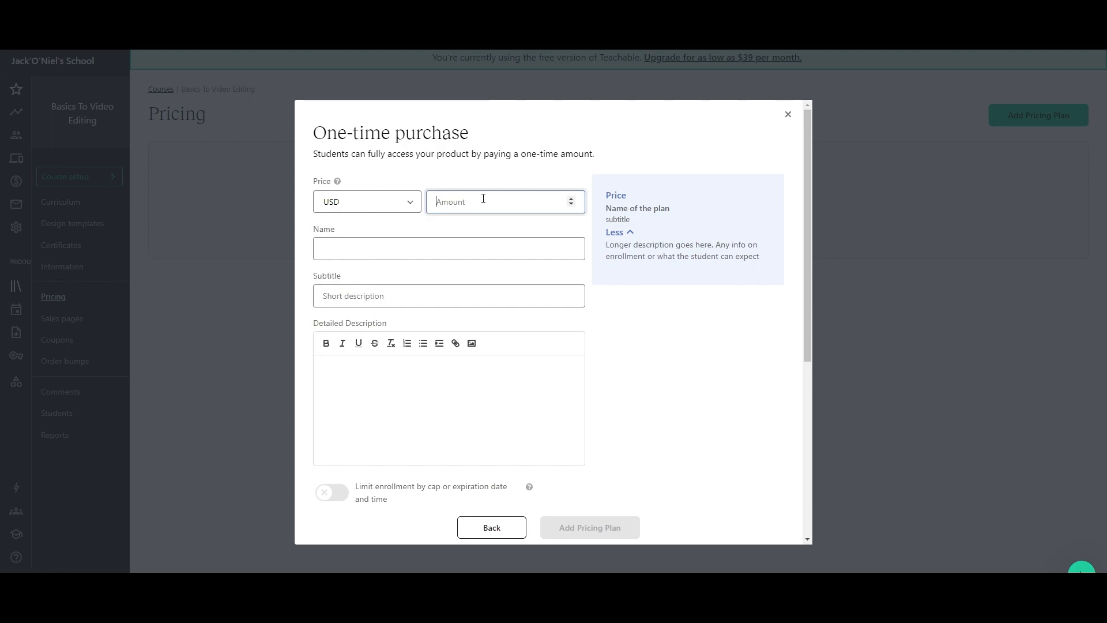
text(50)
key(BackSpace)
key(BackSpace)
text(49)
Name the pricing plan One Time Payment and give it the subtitle Full Course
click(326, 254)
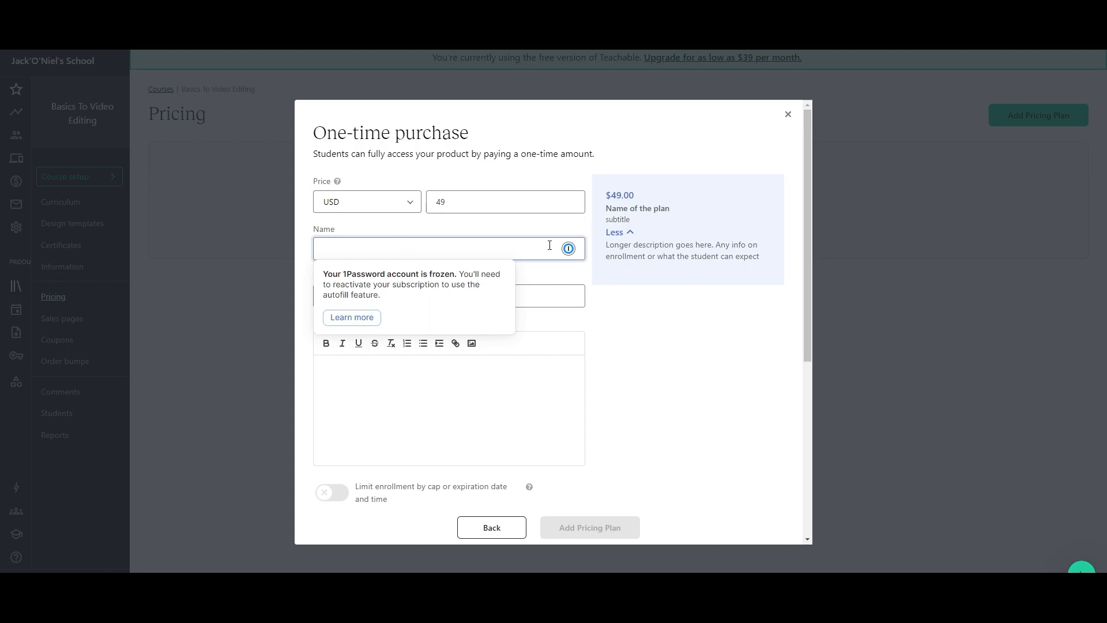
text(One)
text(Time Payment)
click(376, 296)
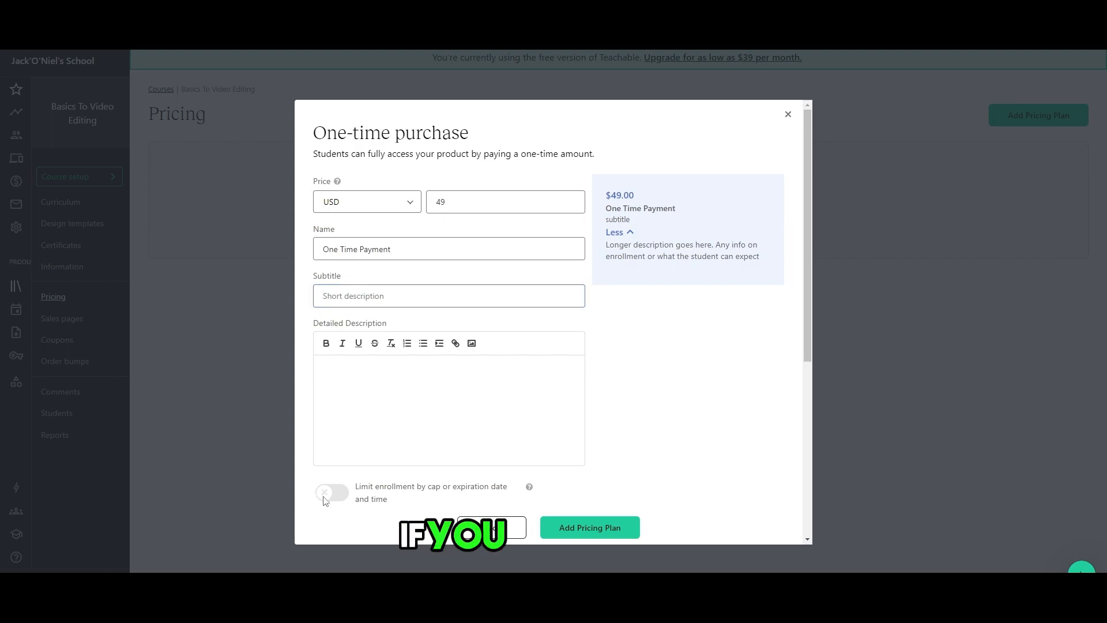
Try limiting the product access duration so each student gets 7 days
scroll(465, 443, down, 4)
scroll(465, 444, down, 1)
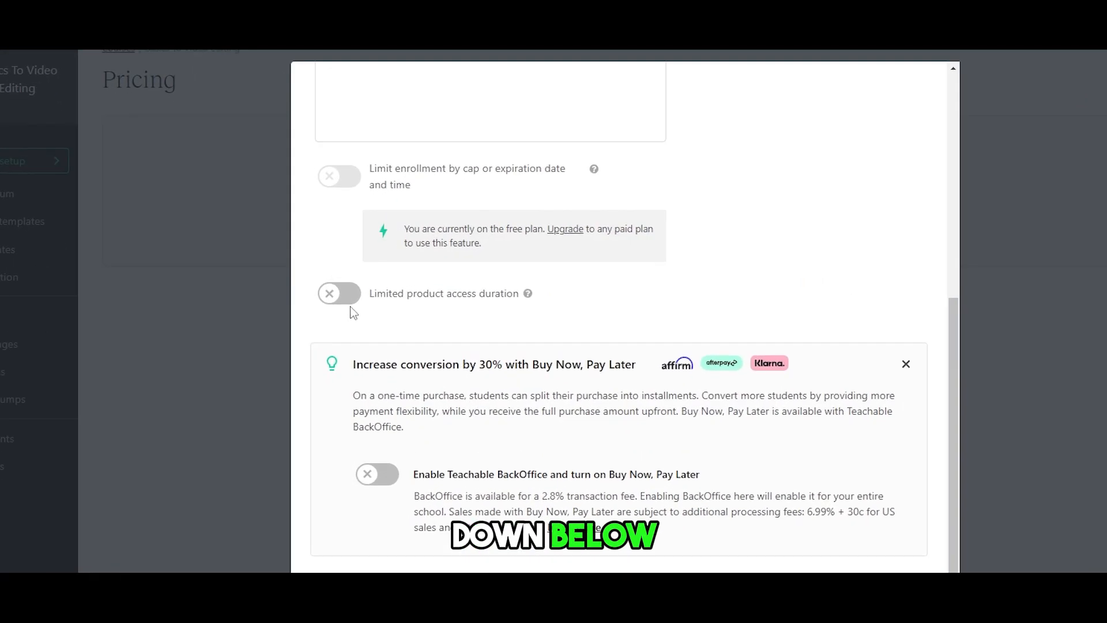
drag(372, 297, 567, 323)
click(362, 317)
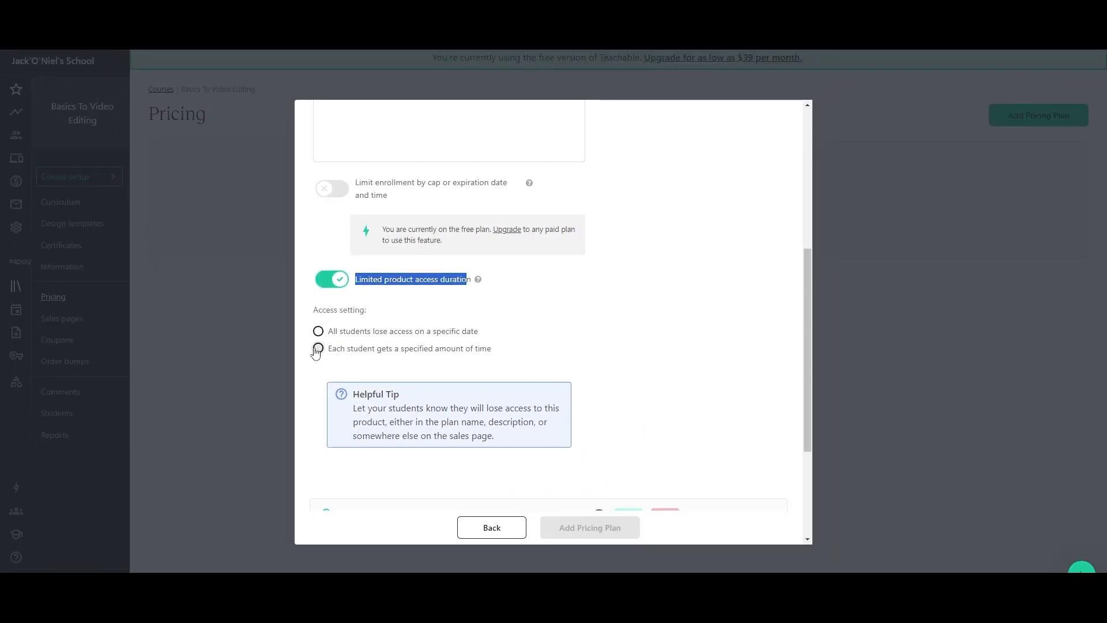
click(317, 349)
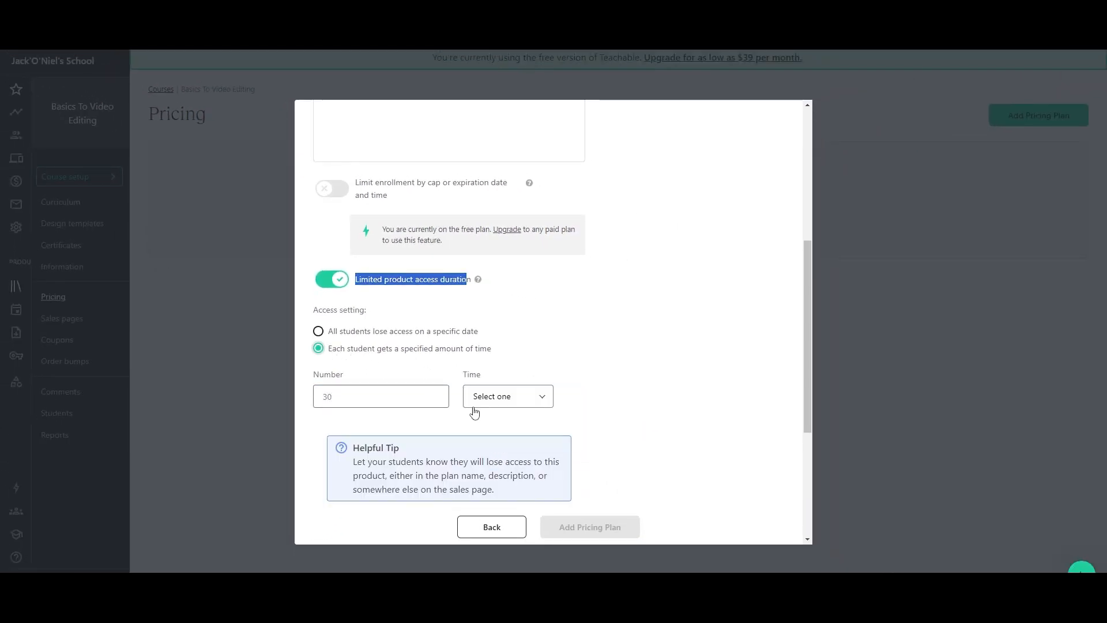
click(337, 398)
click(507, 397)
click(393, 399)
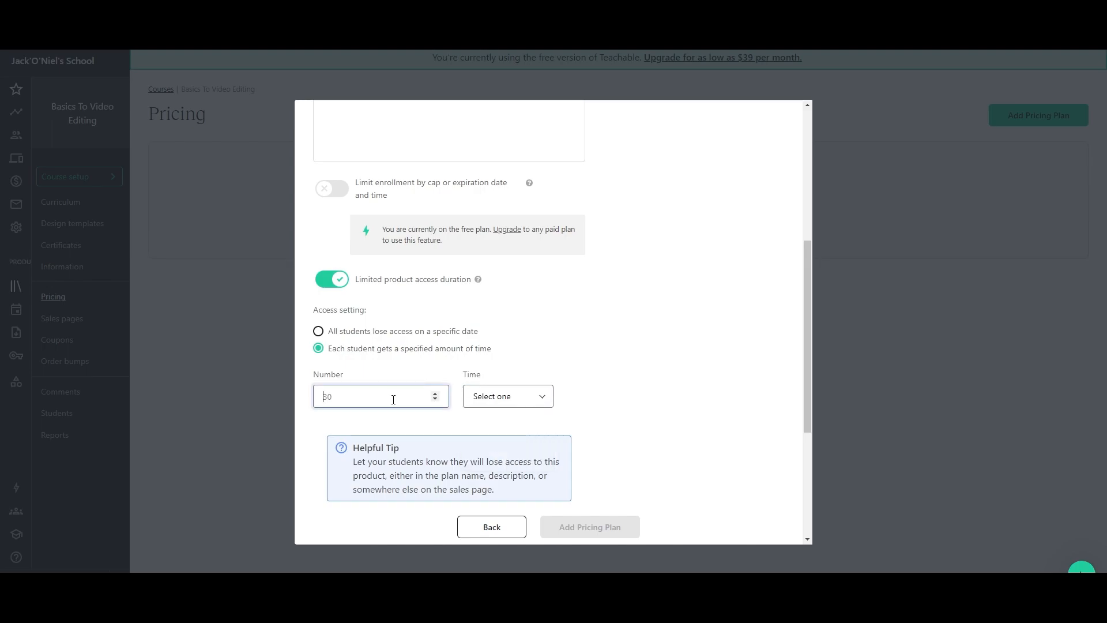
text(7)
click(508, 396)
click(500, 427)
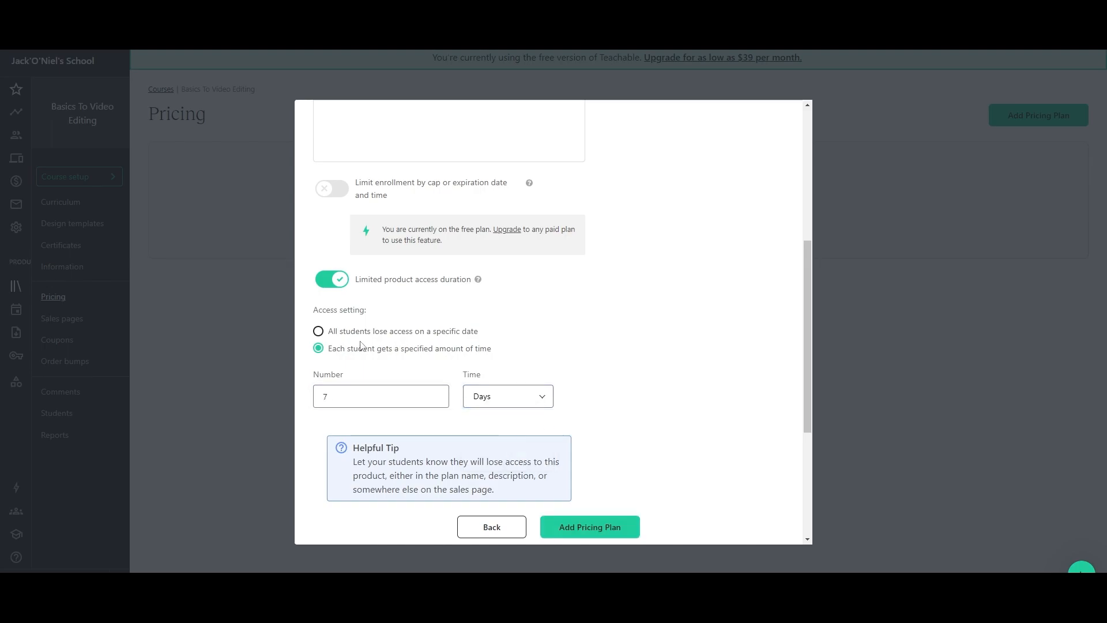
Turn off the limited product access duration and add the One Time Payment pricing plan to the course
scroll(528, 363, up, 8)
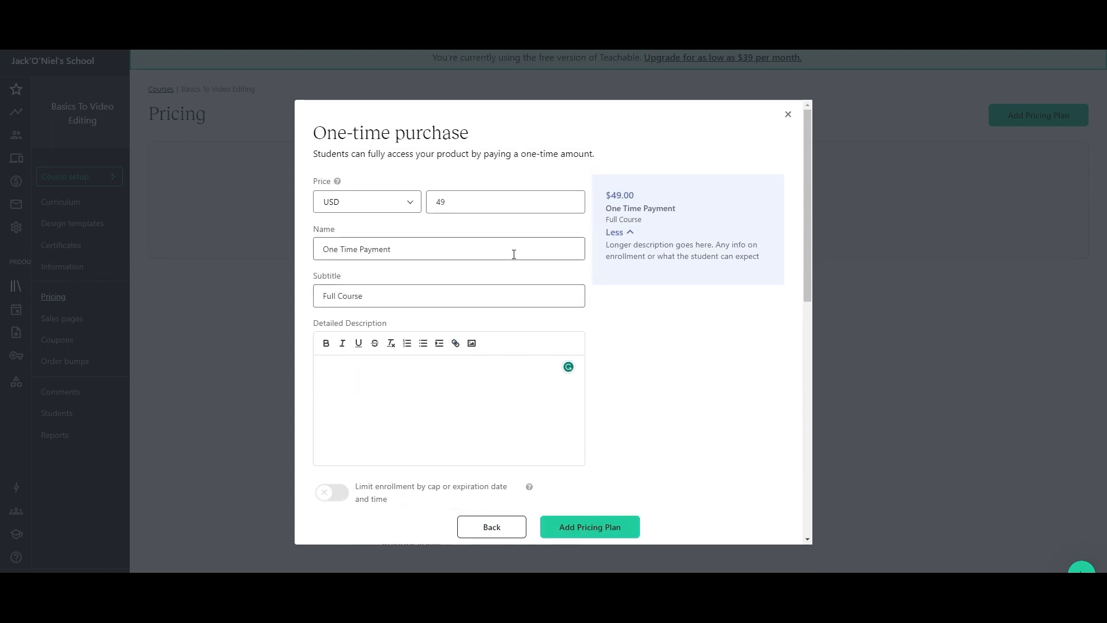
scroll(517, 254, down, 8)
scroll(494, 328, down, 3)
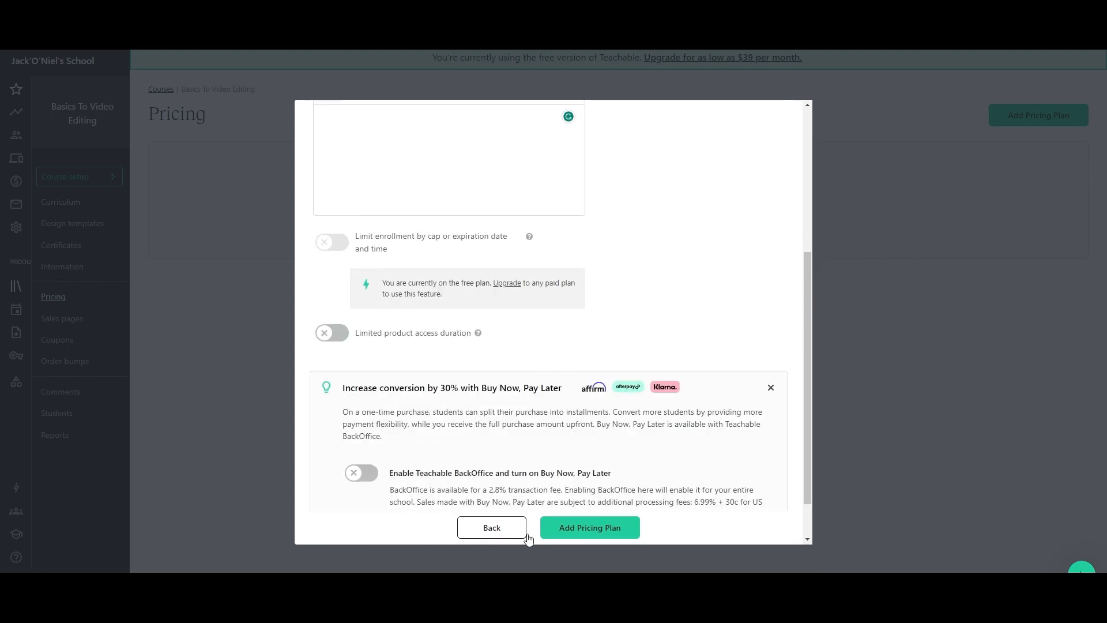
click(609, 533)
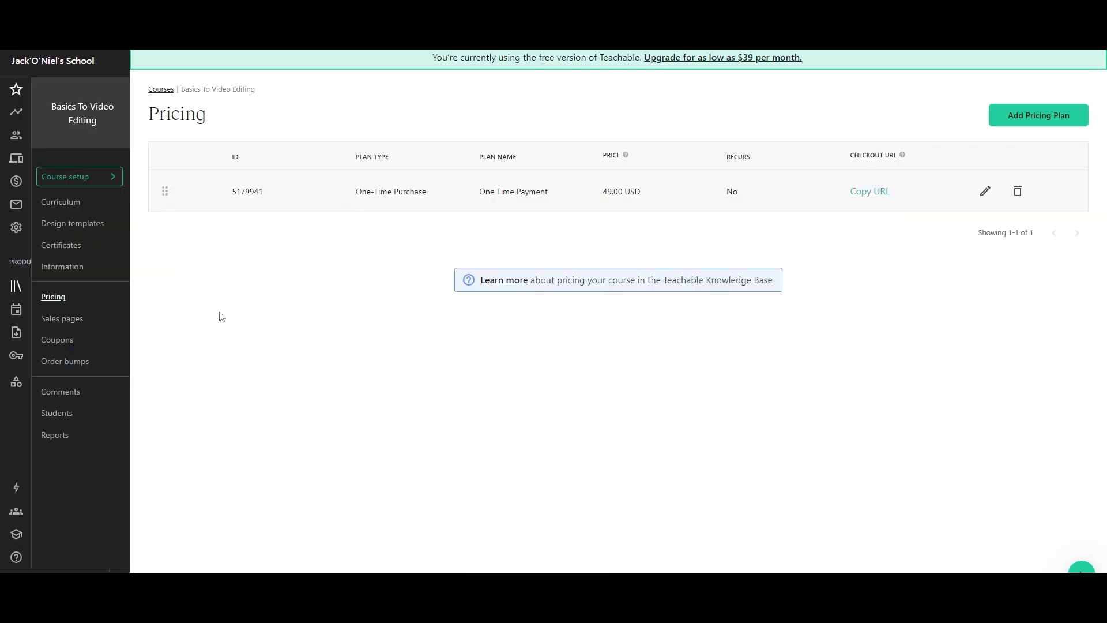
Examine the course's sales, checkout and thank you pages and the choices for the default post purchase page
click(60, 322)
scroll(984, 237, down, 6)
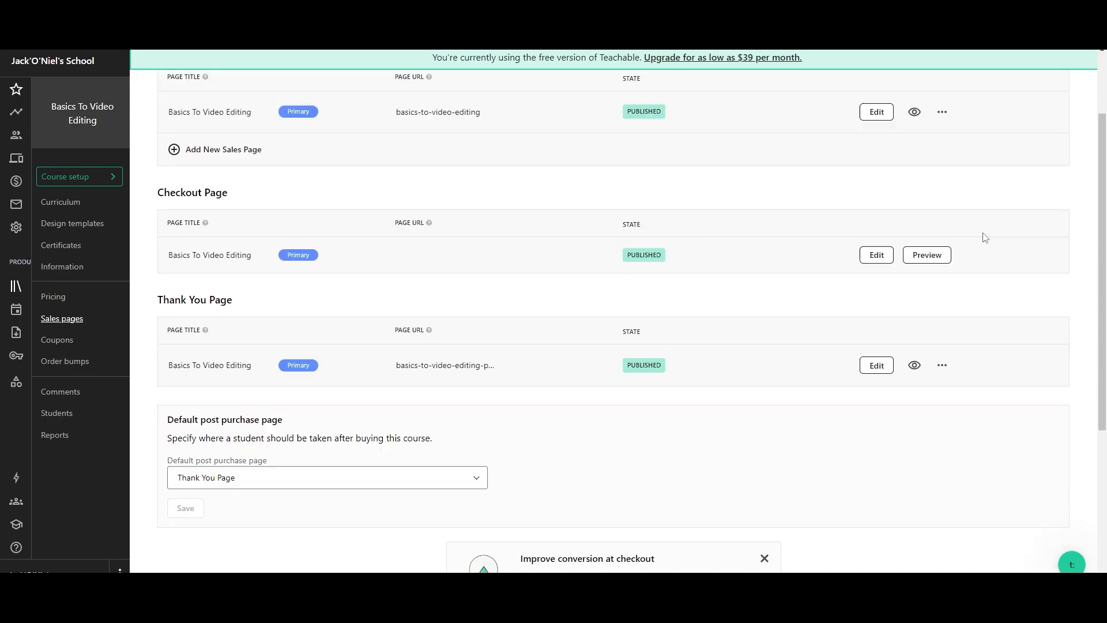
click(249, 222)
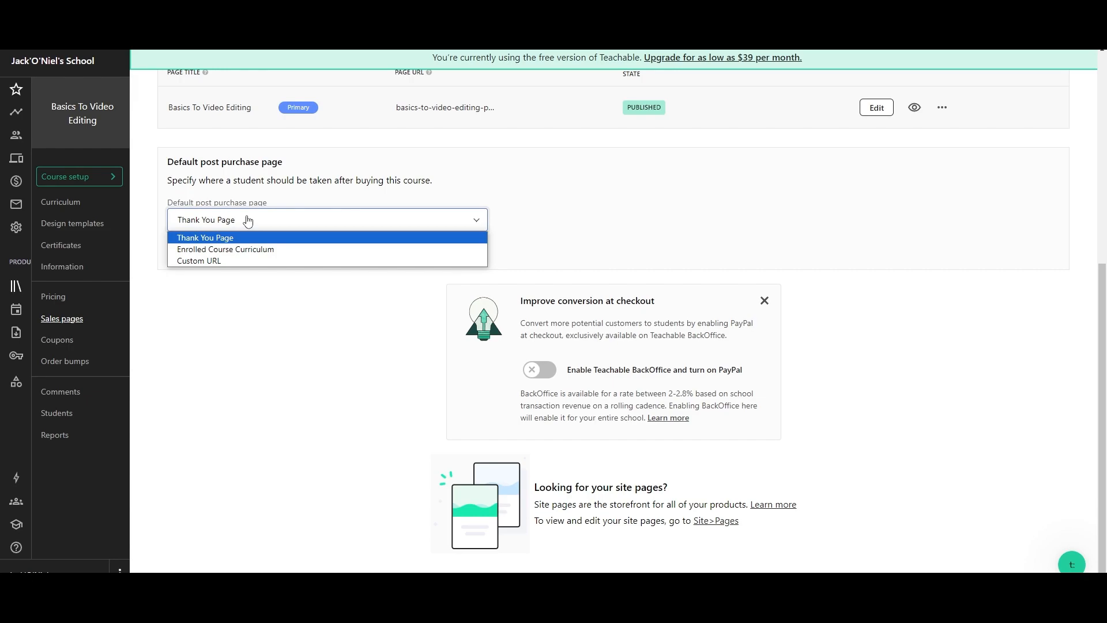
click(248, 221)
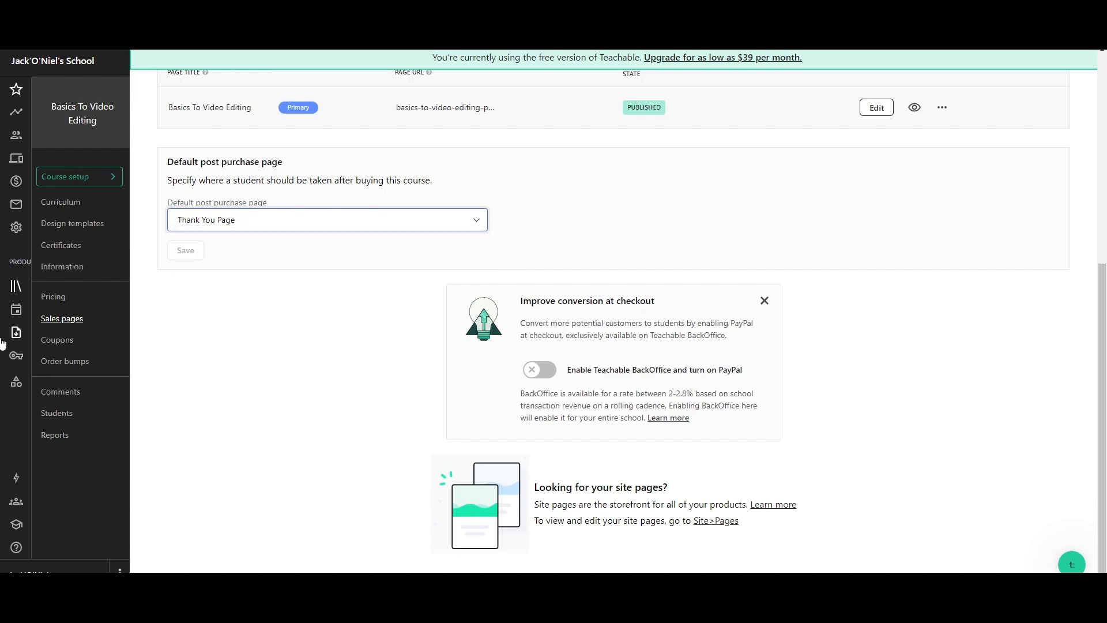
Examine the course's coupons, order bumps and comments pages
click(55, 341)
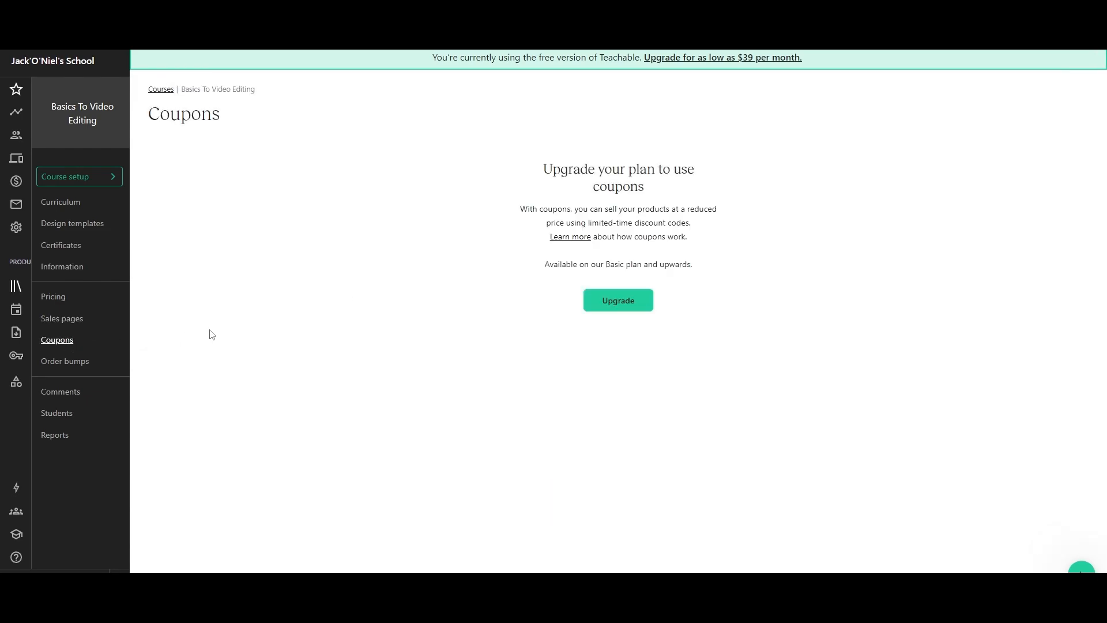
drag(542, 169, 590, 169)
click(65, 362)
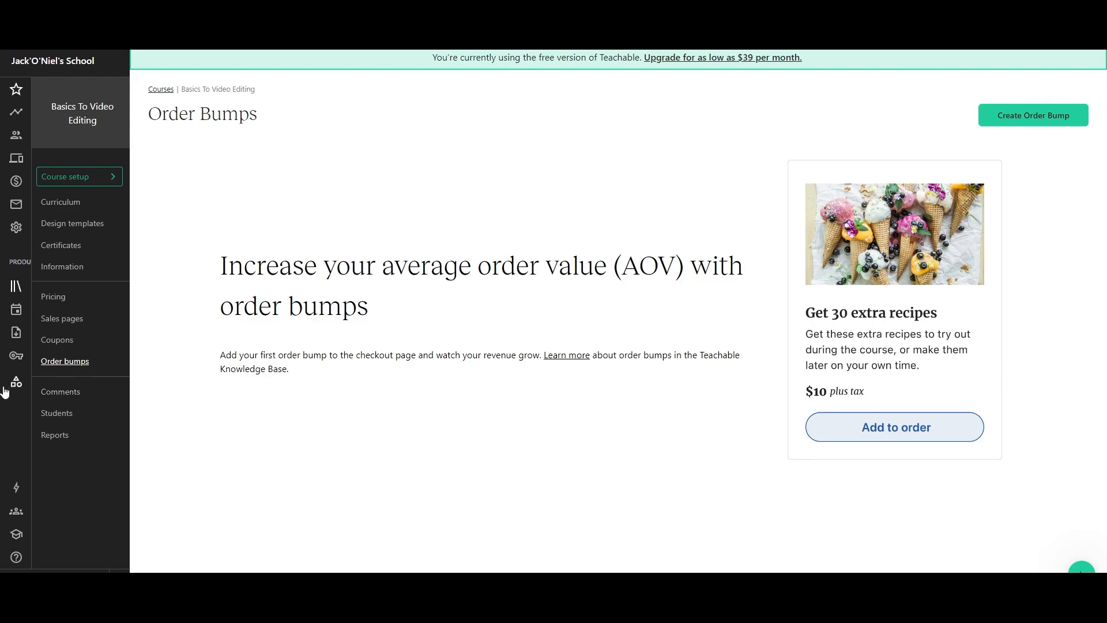
click(64, 392)
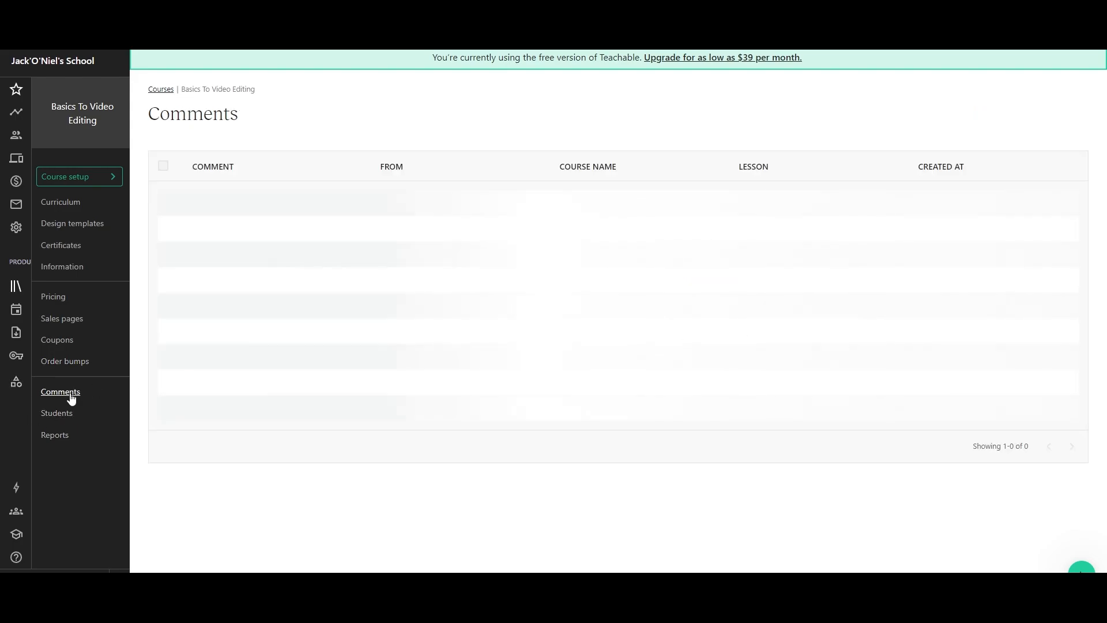
click(74, 426)
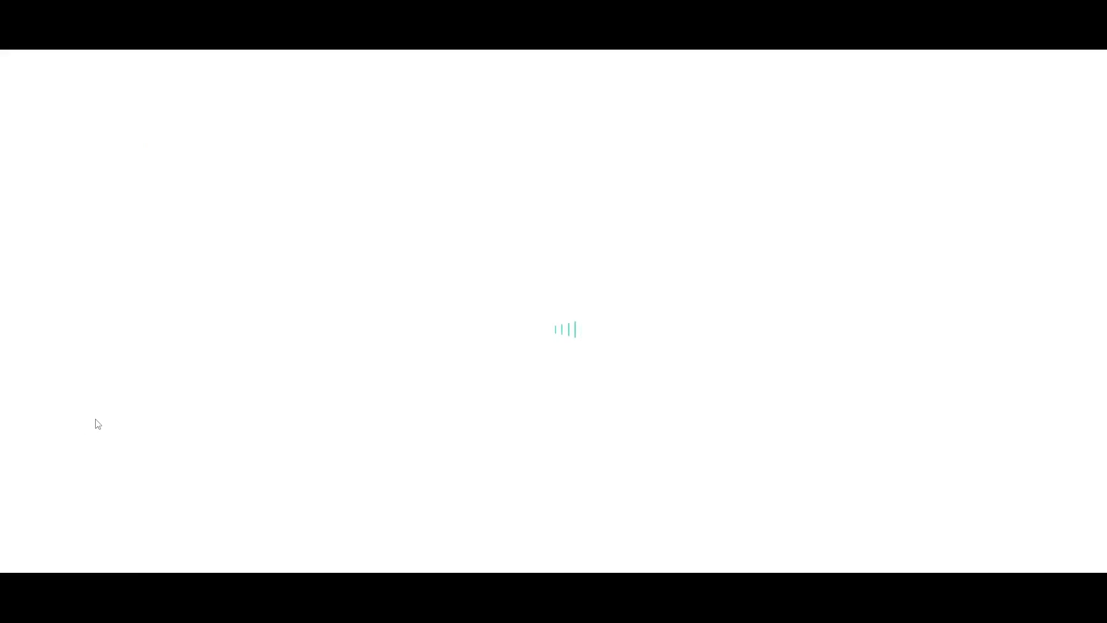